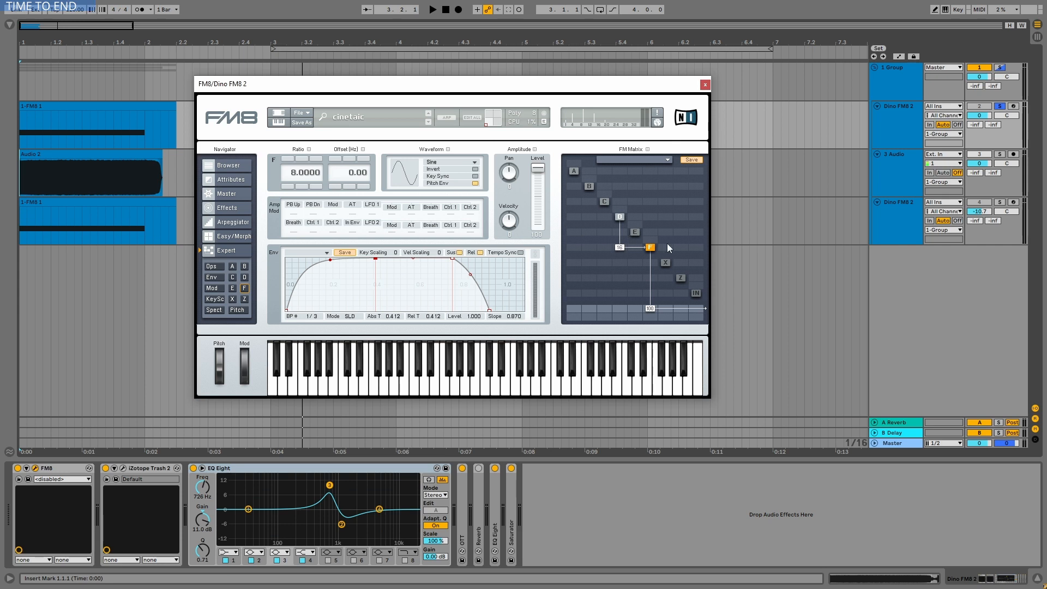
- Inspect operators D and F in the FM matrix and play back the FM8 sound
click(620, 217)
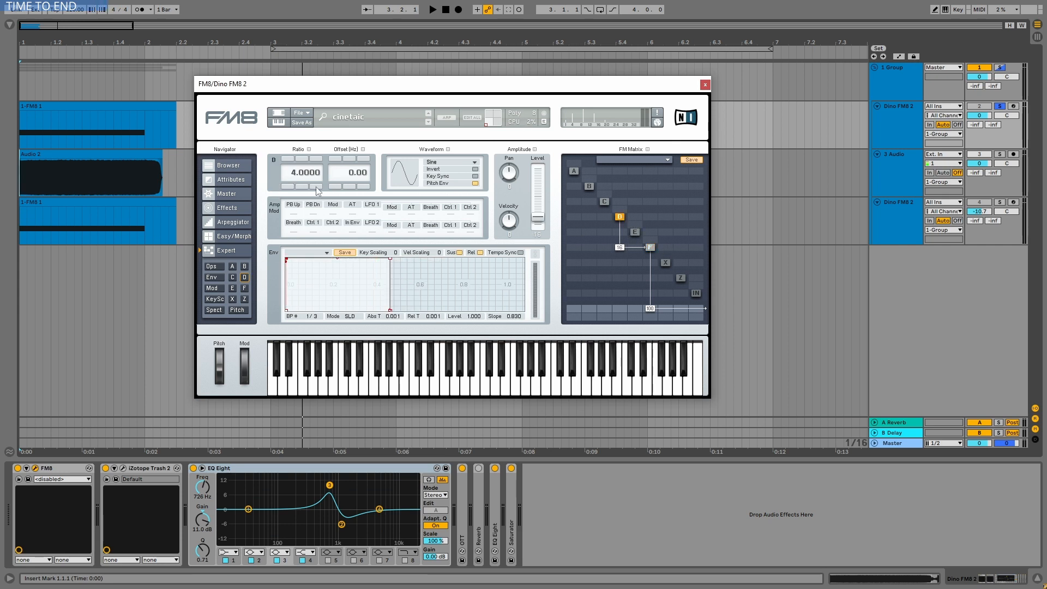
click(649, 249)
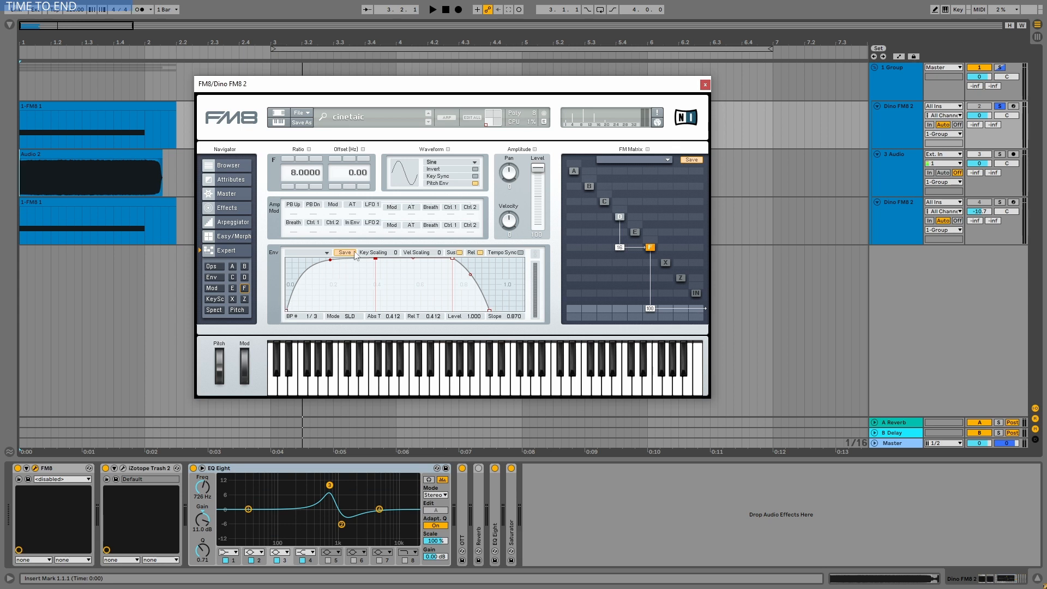
key(space)
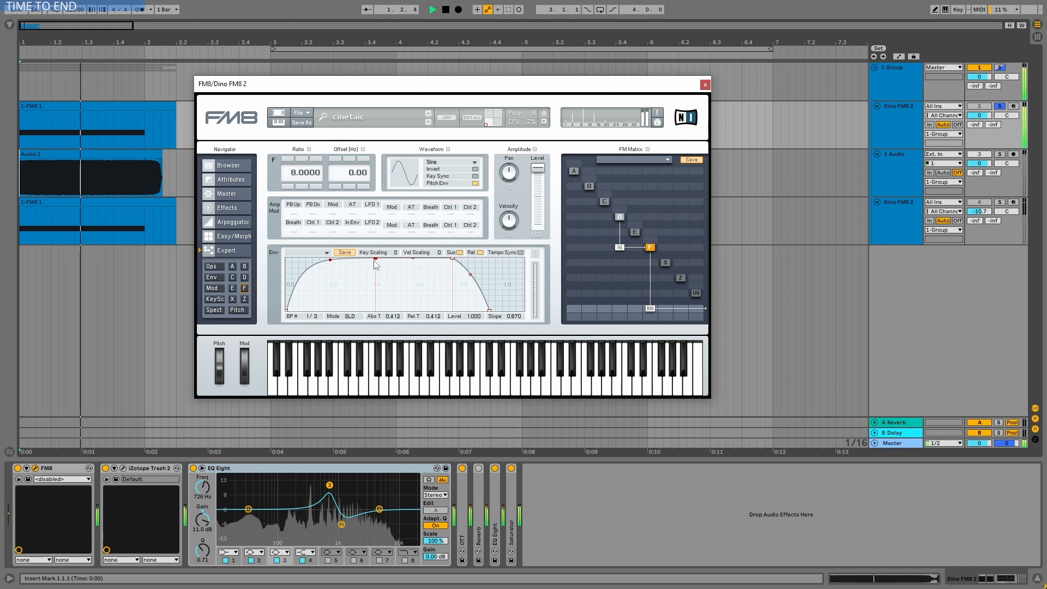
key(space)
- Shorten operator F's amplitude envelope by moving its third breakpoint to 0.324, and audition the change
drag(375, 258, 355, 247)
key(space)
key(space)
key(space)
key(space)
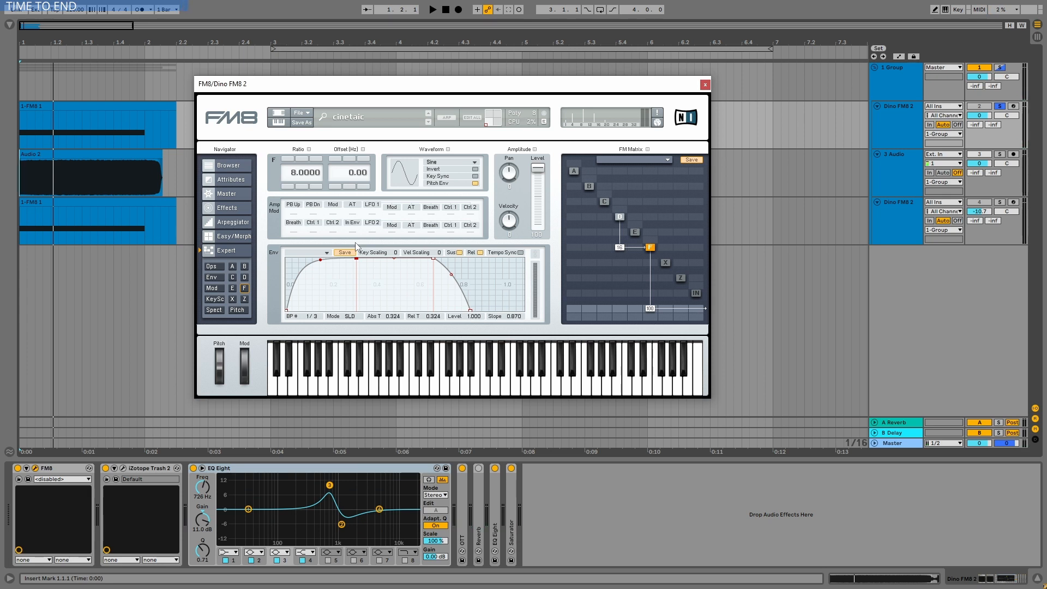
- Review the FM8 effects chain and compare the sound with Chorus/Delay switched off and on
click(228, 210)
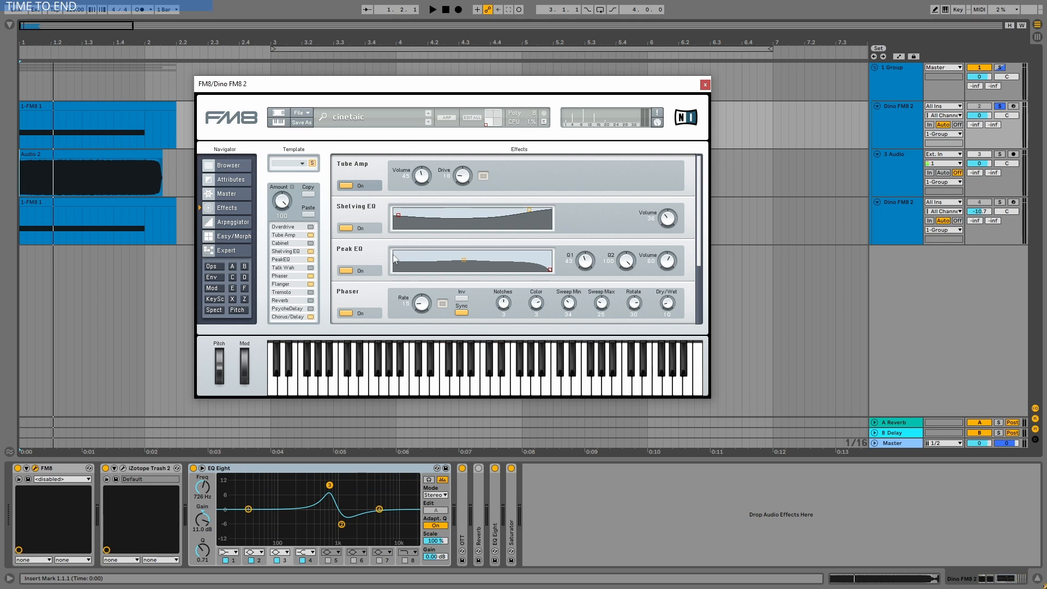
scroll(632, 213, down, 2)
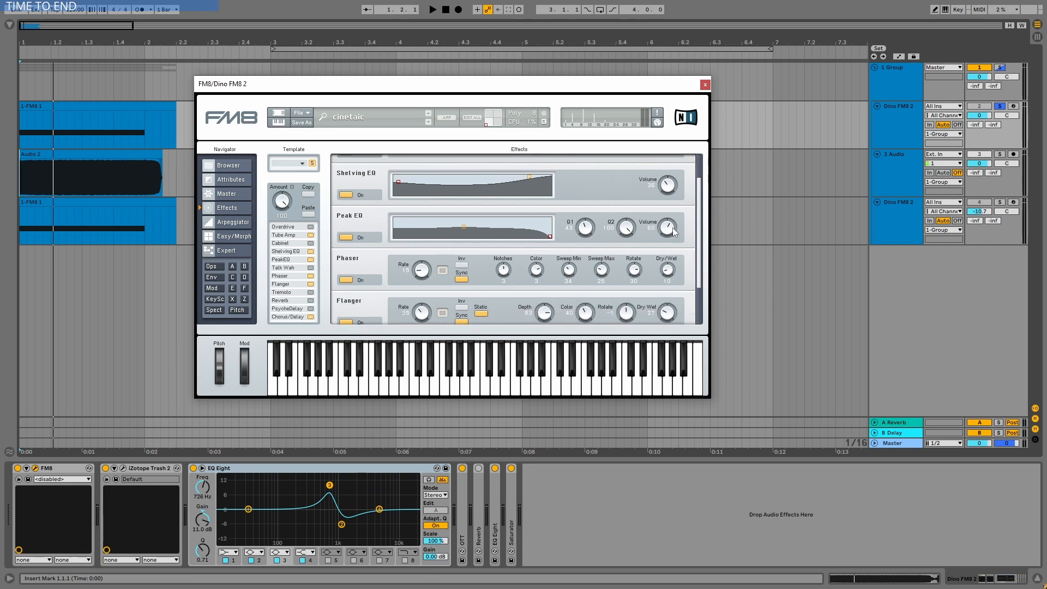
scroll(693, 229, down, 3)
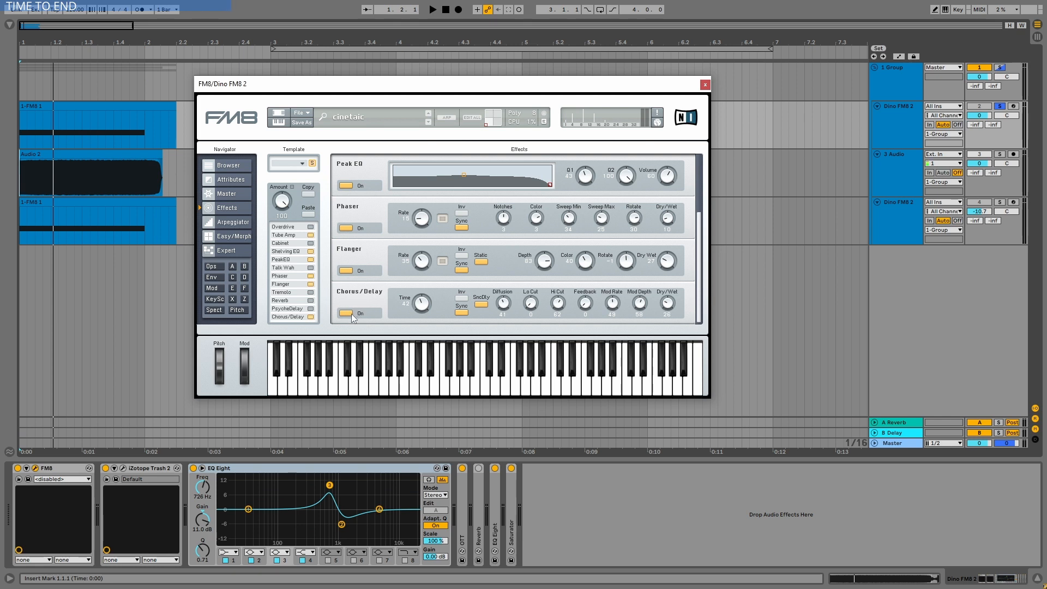
scroll(346, 314, up, 2)
key(space)
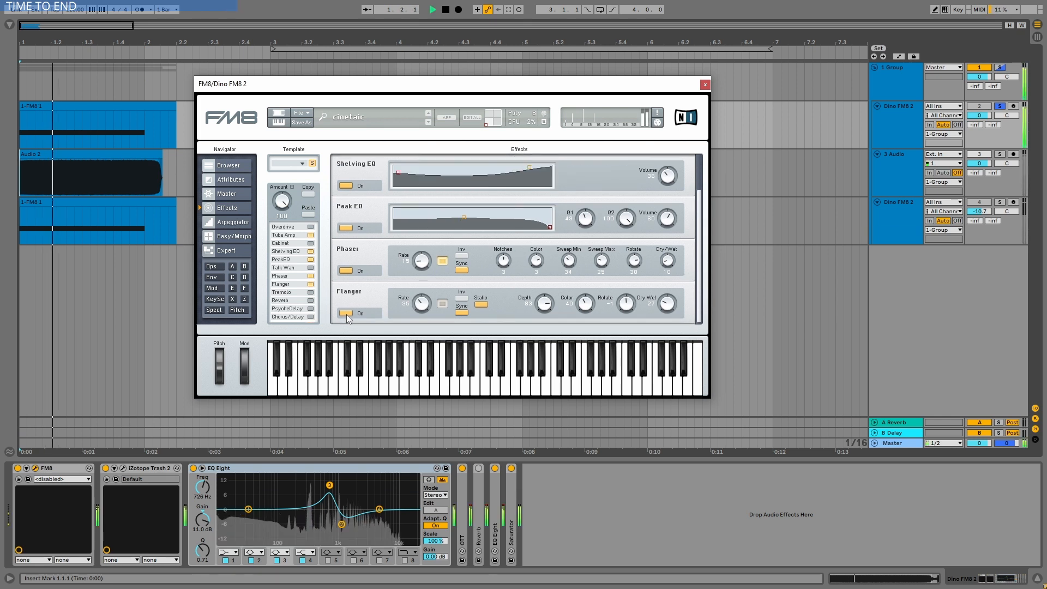
key(space)
click(310, 316)
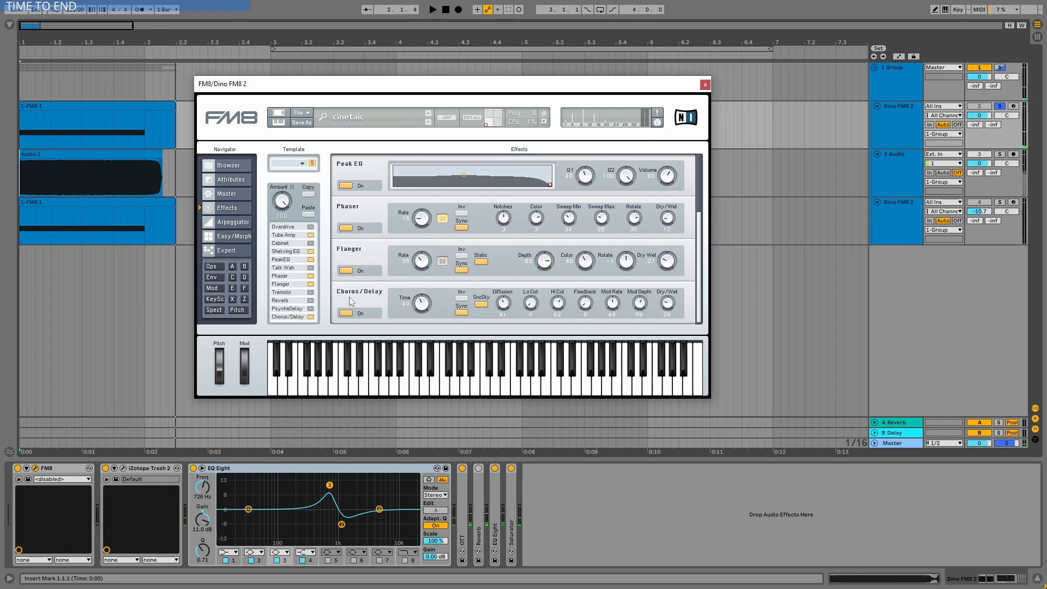
key(space)
- Open the Easy/Morph page and audition the sound several times
click(238, 238)
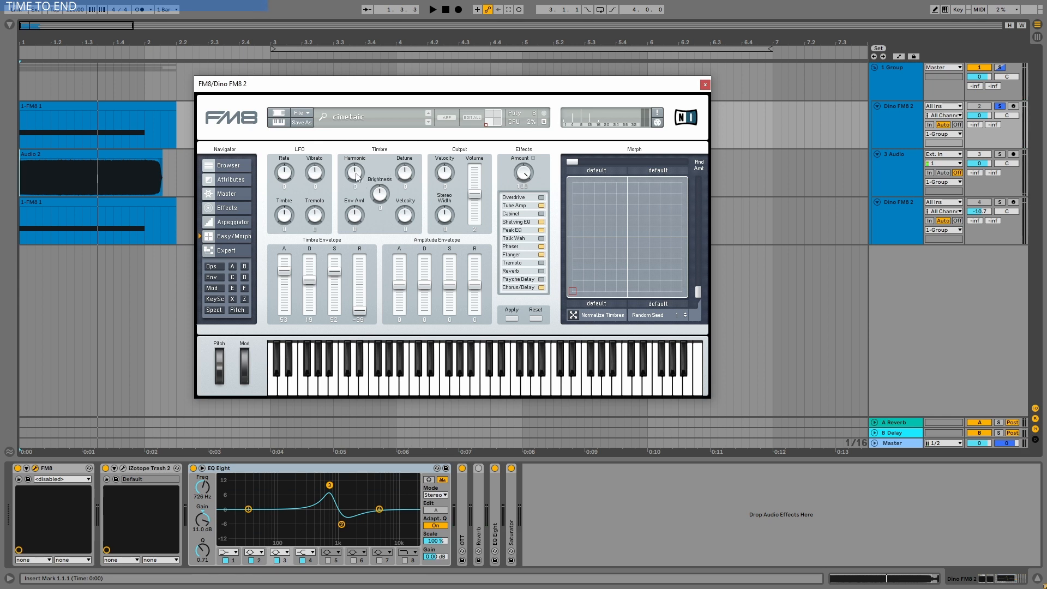
key(space)
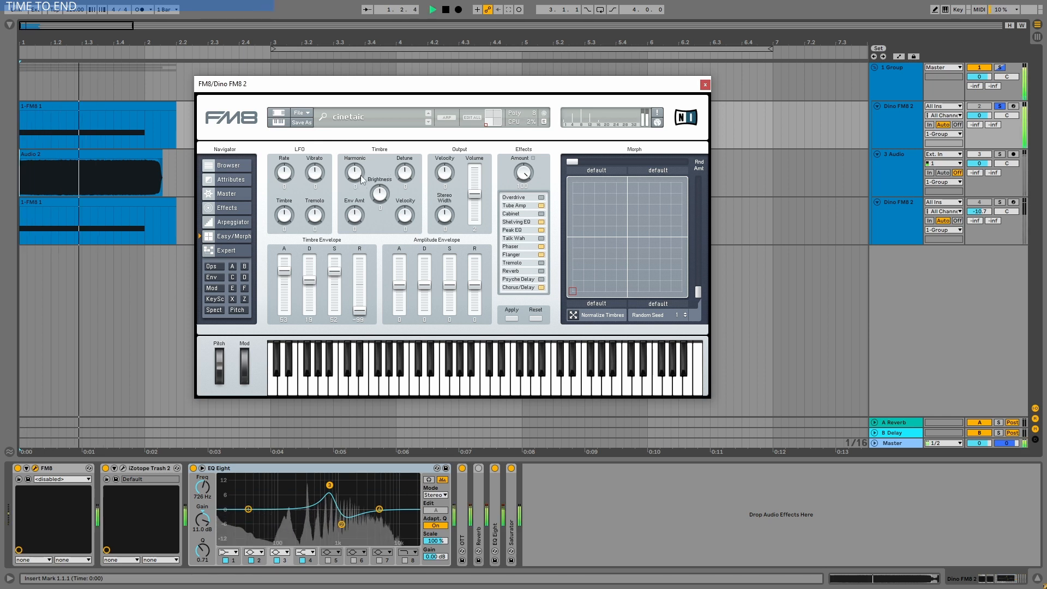
key(space)
key(space)
key(space)
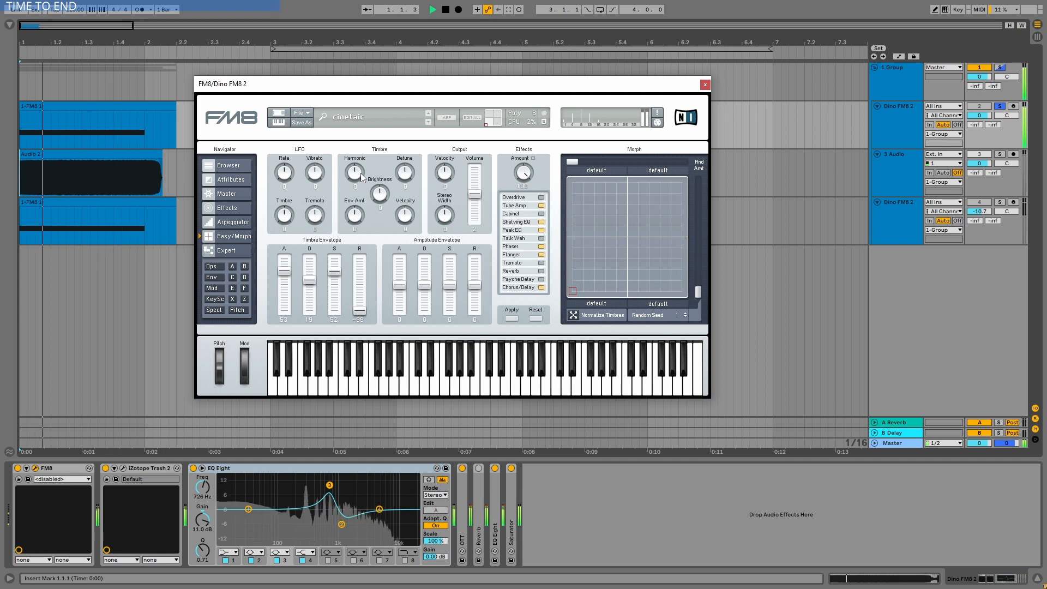
- Turn the timbre Harmonic control up to a moderate positive amount while auditioning the sound
drag(359, 176, 366, 162)
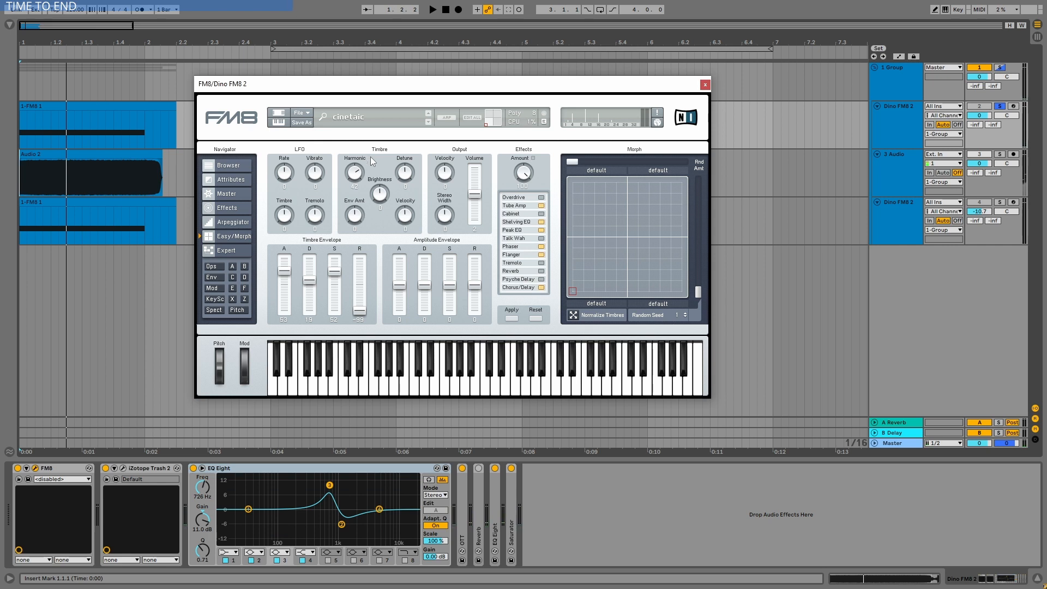
key(space)
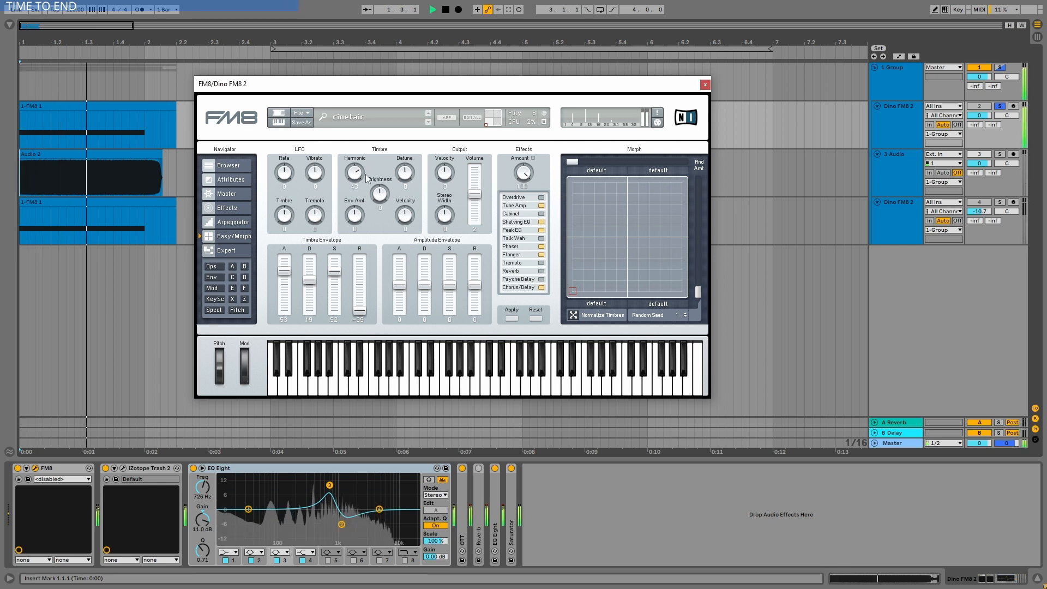
key(space)
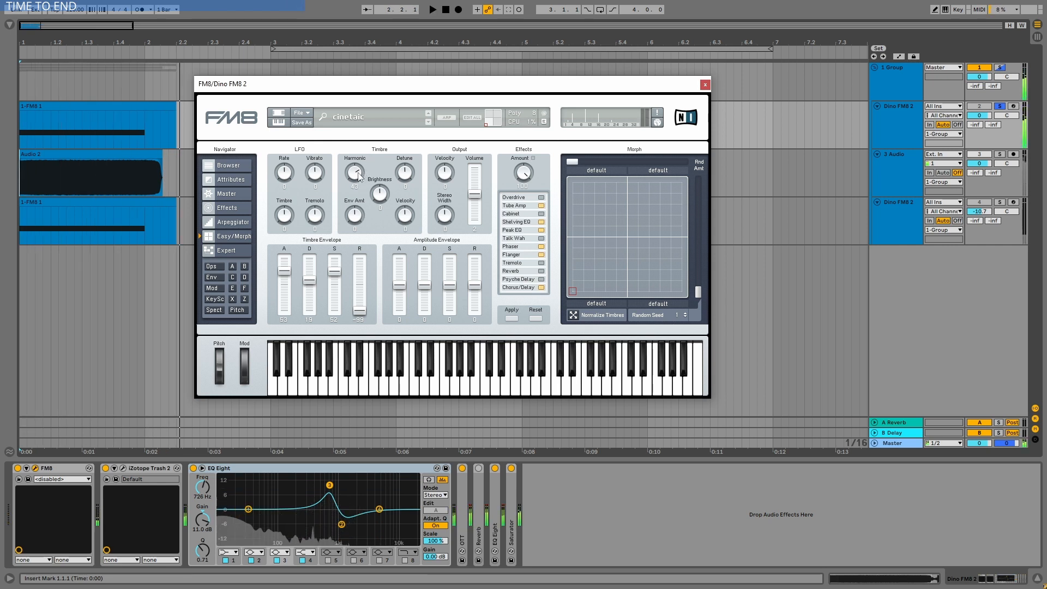
key(space)
drag(358, 179, 364, 188)
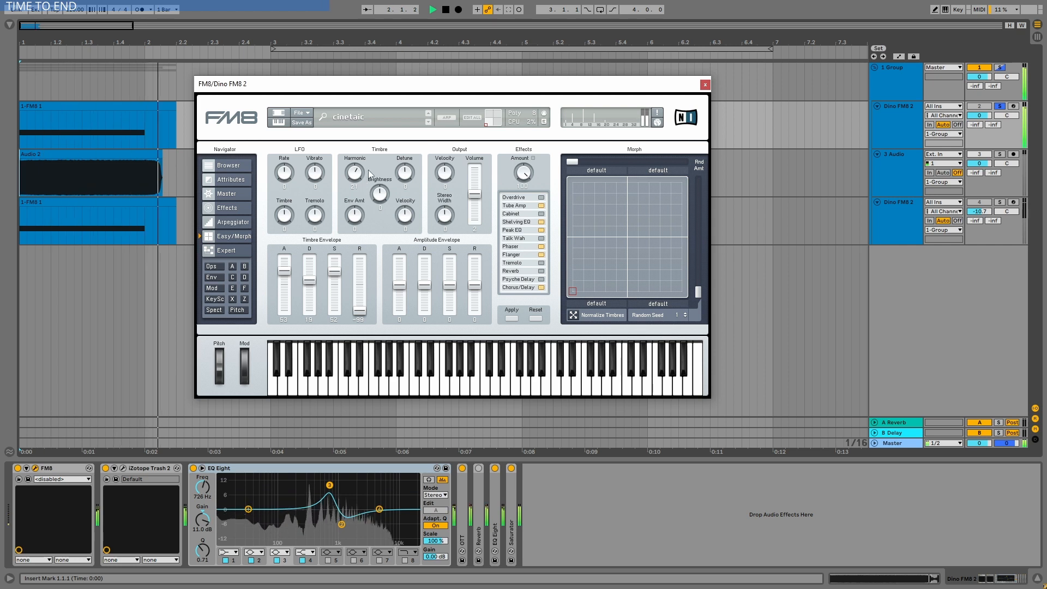
key(space)
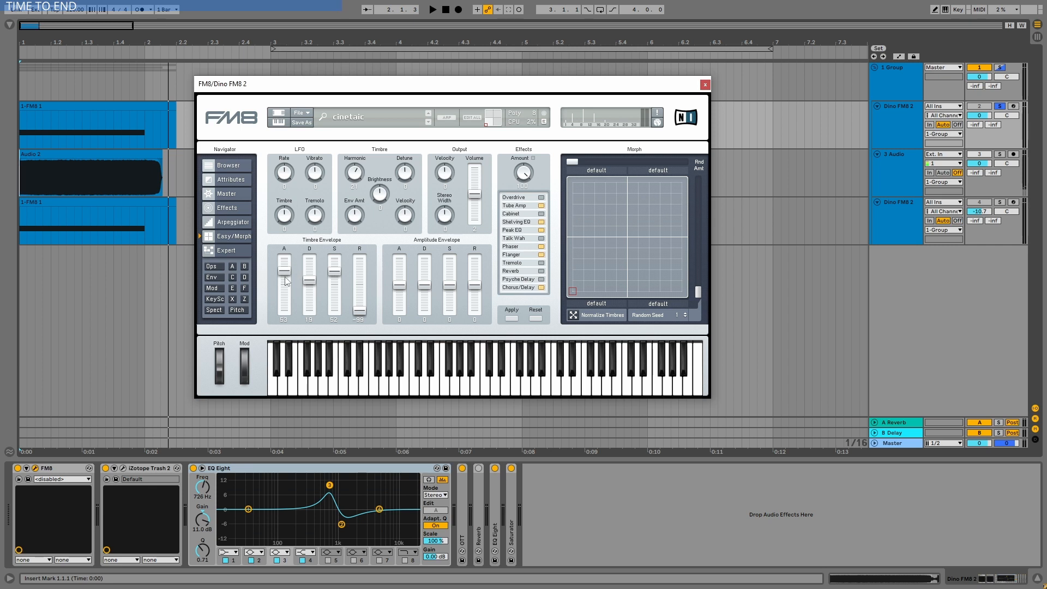
- Lower the timbre envelope's attack, decay and sustain to near their centre positions while playing the sound
key(space)
mouse_move(289, 286)
mouse_down()
mouse_move(333, 291)
mouse_move(284, 300)
mouse_move(286, 315)
mouse_move(293, 260)
mouse_move(287, 290)
mouse_up()
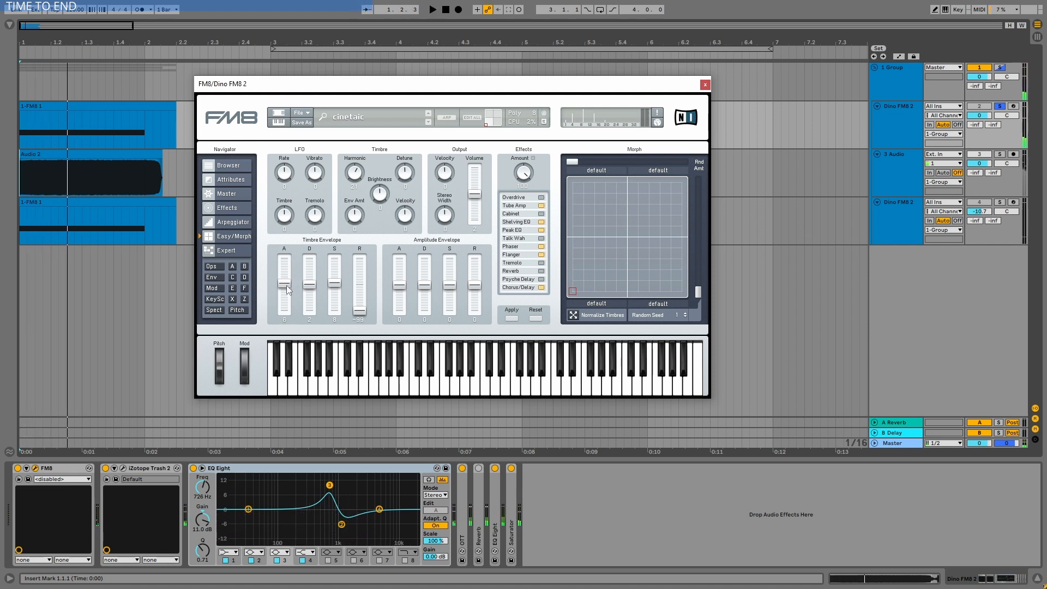
- Check operators D and F in the Expert view and return to the Easy/Morph page
click(217, 264)
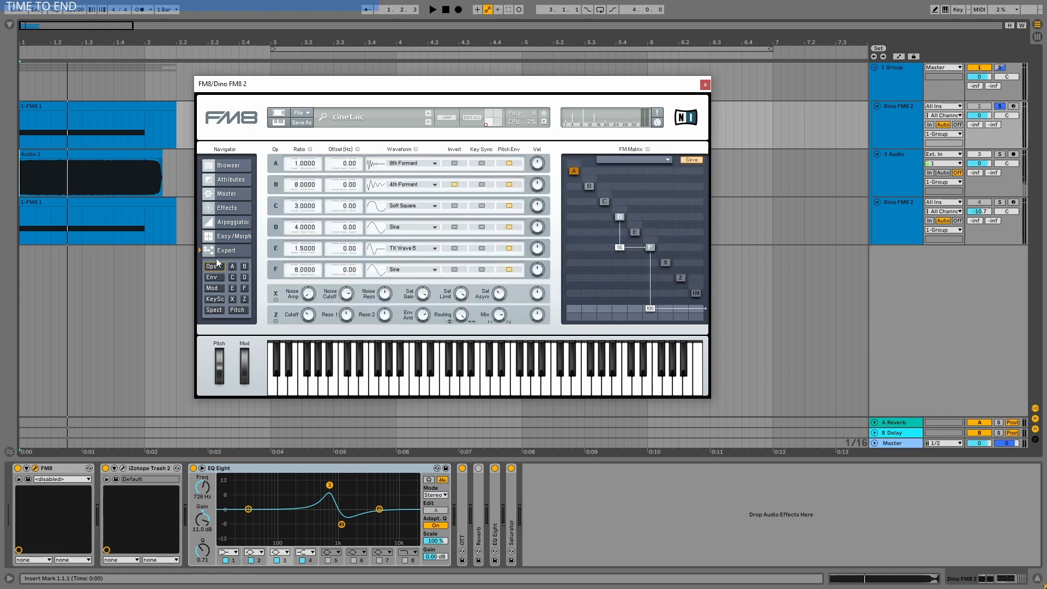
click(620, 217)
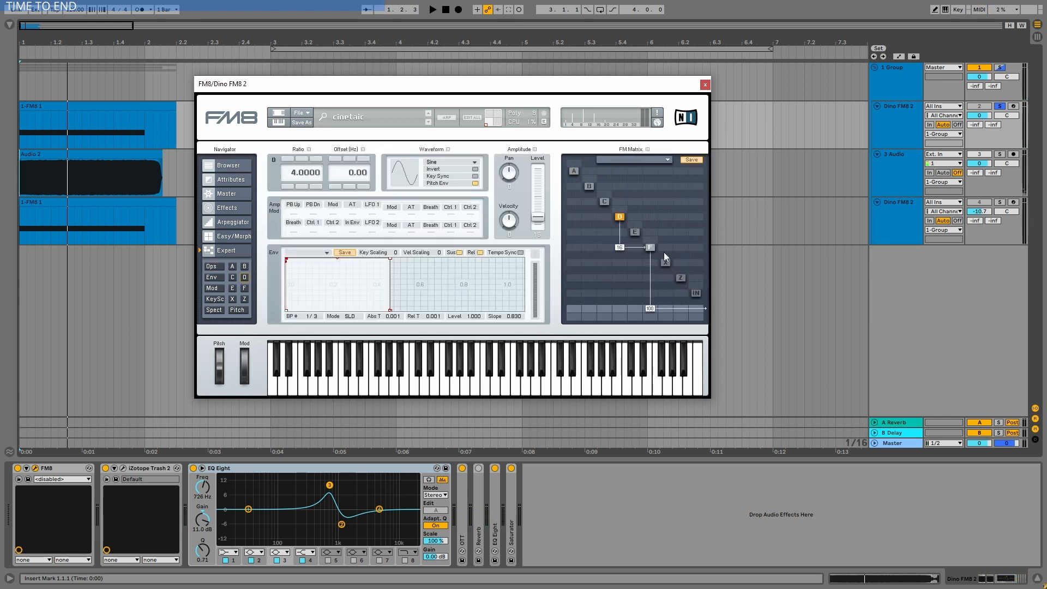
click(651, 247)
click(233, 237)
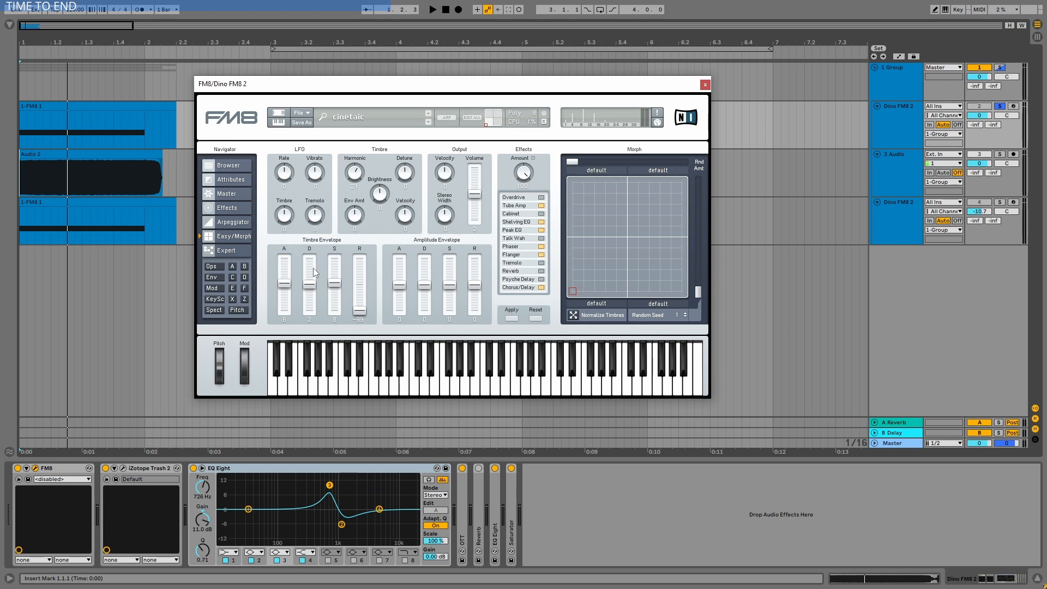
- Collapse Trash 2 and the first EQ Eight, bypass every effect device after FM8, and audition the dry synth
double_click(137, 469)
double_click(149, 468)
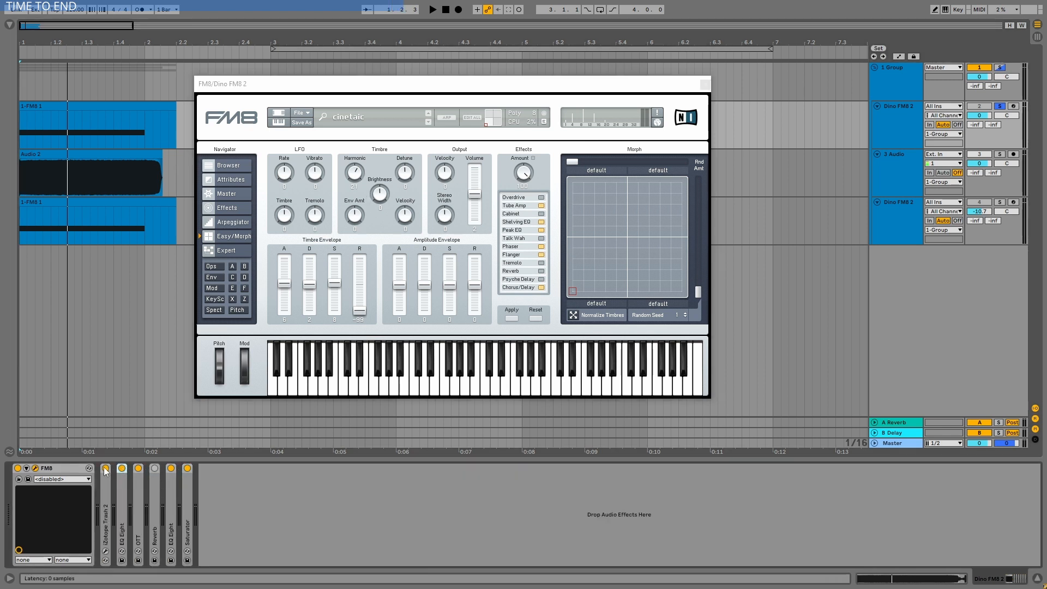
click(105, 469)
click(122, 468)
click(138, 468)
click(171, 468)
key(space)
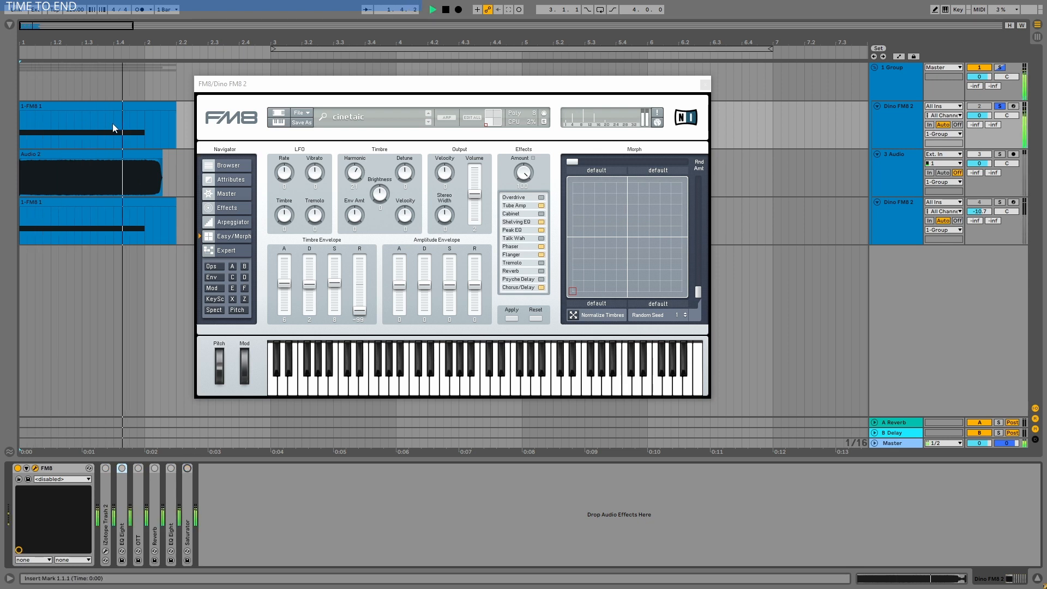
key(space)
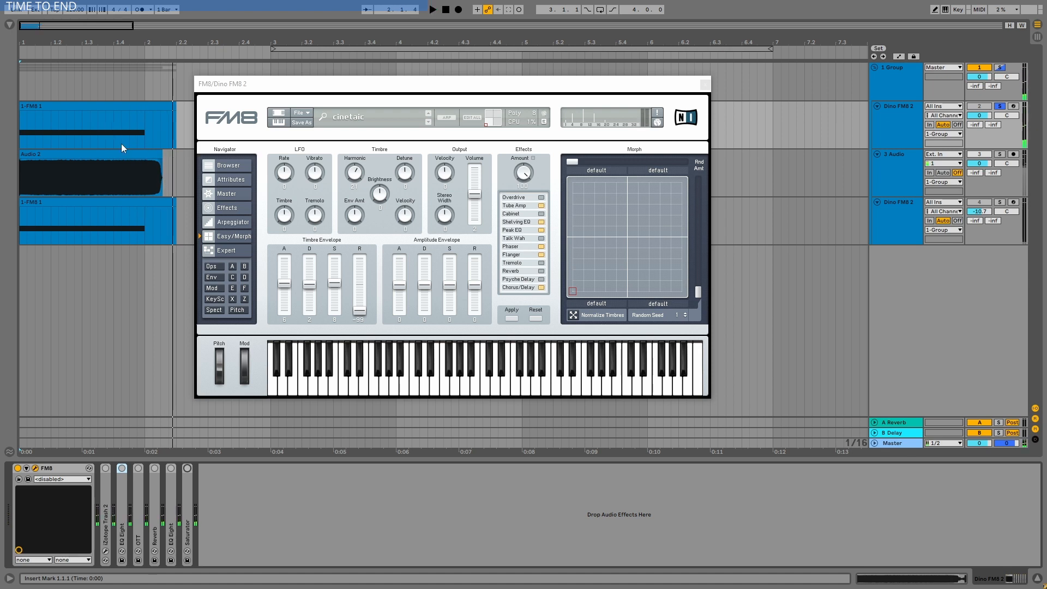
- Re-enable iZotope Trash 2, open its window, and review both distortion stages and the Stage 1 filter
double_click(105, 488)
click(123, 468)
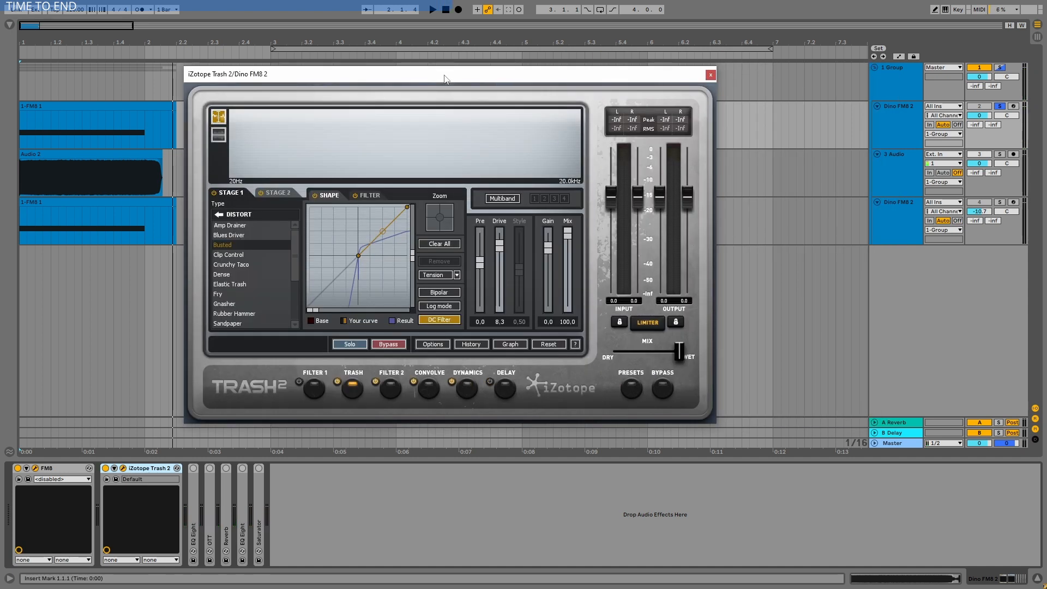
click(278, 193)
click(229, 193)
click(276, 194)
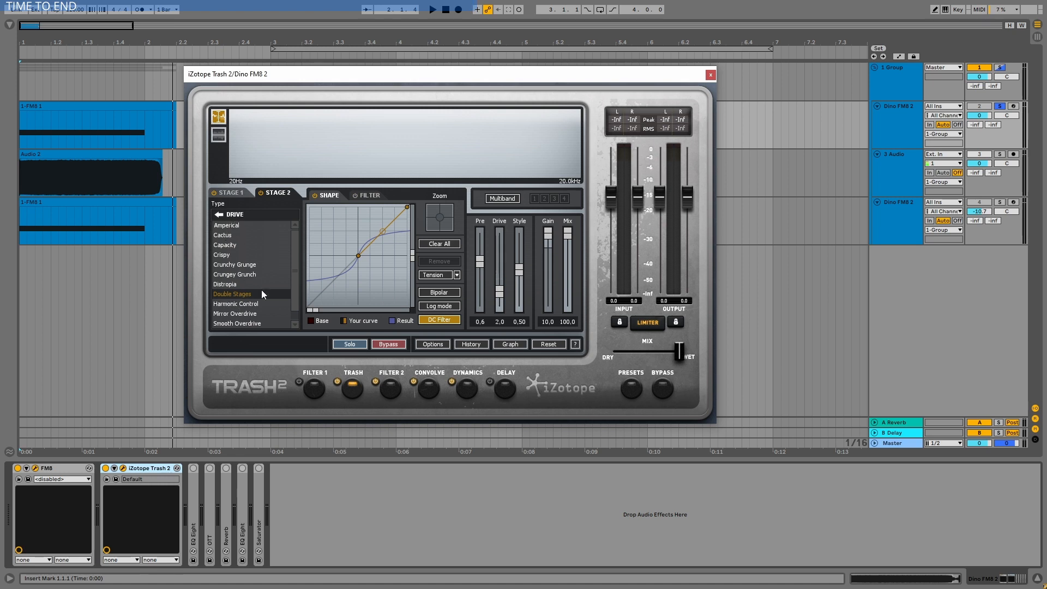
click(236, 193)
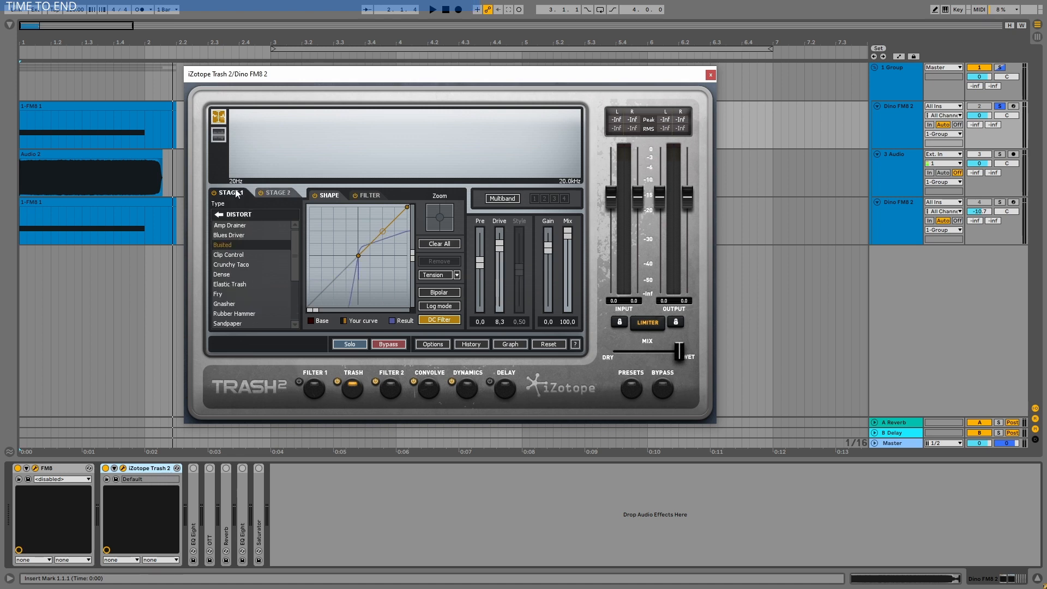
click(368, 195)
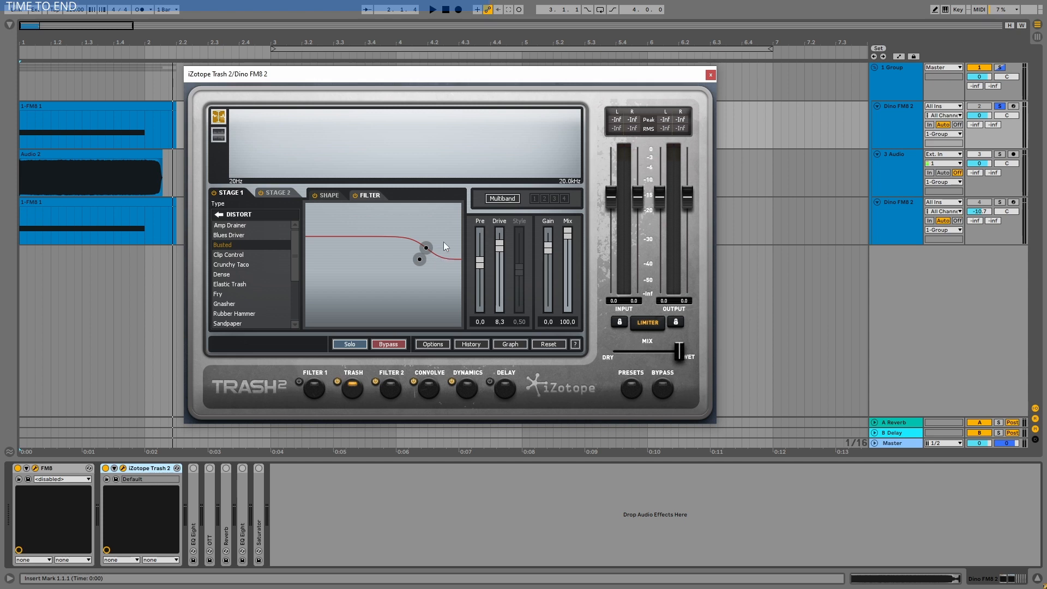
- Play the first FM8 clip with only Trash 2 active after the synth
key(space)
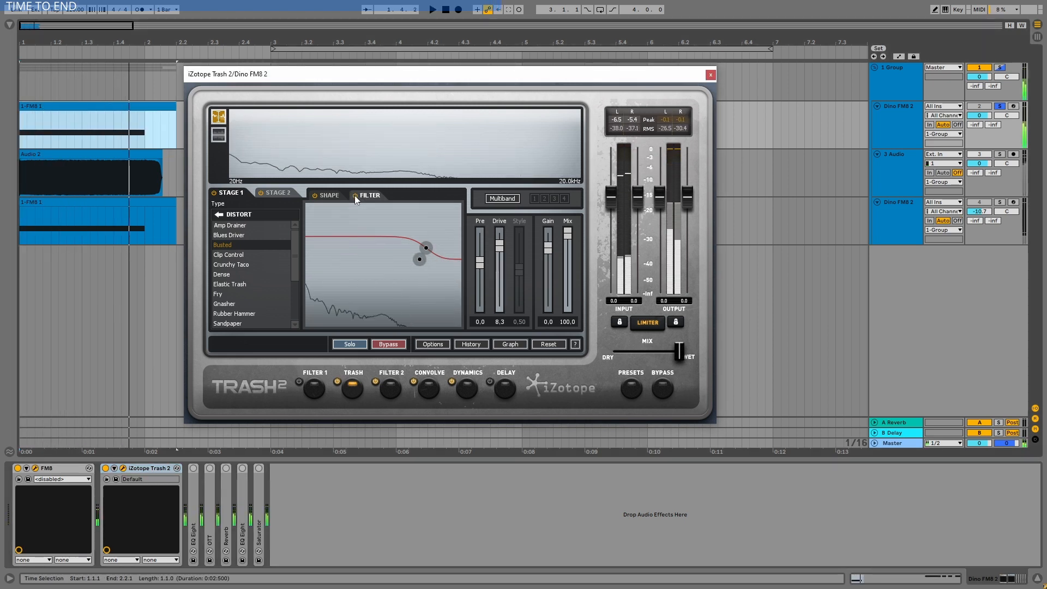
click(145, 107)
key(space)
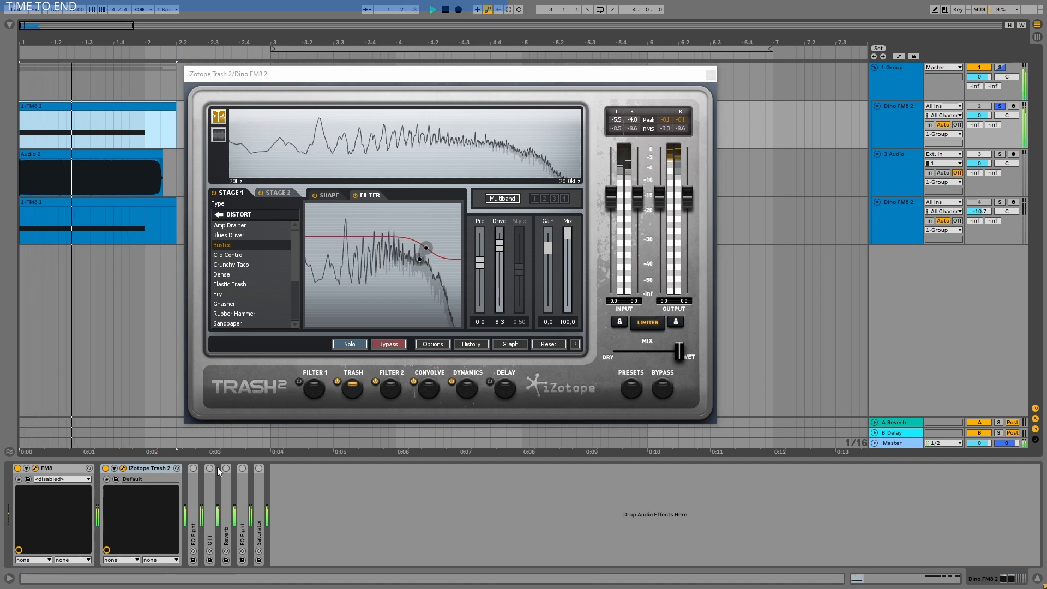
- Re-enable both EQ Eights, OTT, Reverb and Saturator, and audition the first FM8 clip through the full chain
key(space)
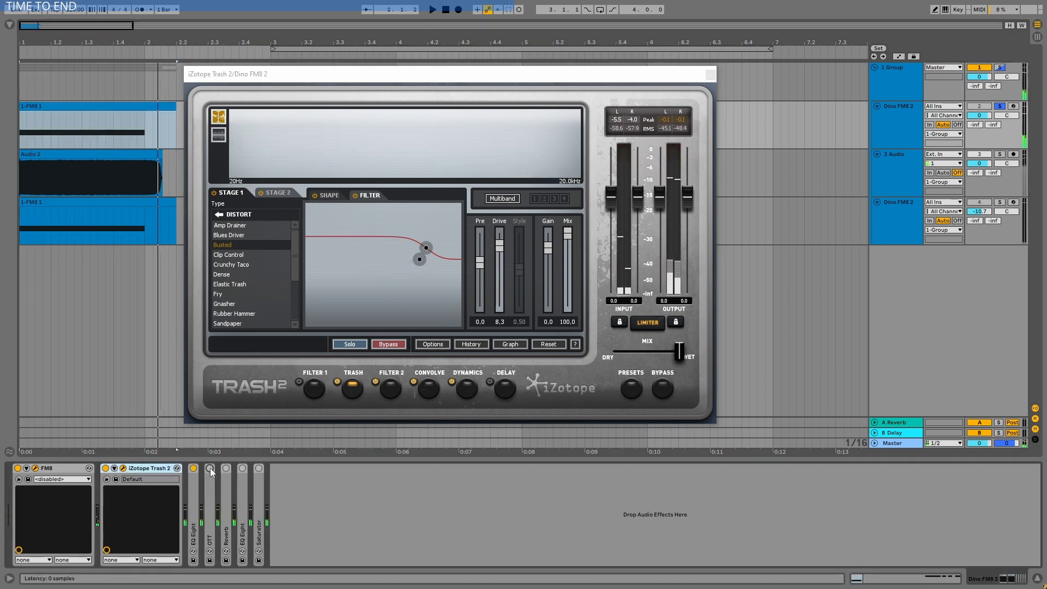
key(space)
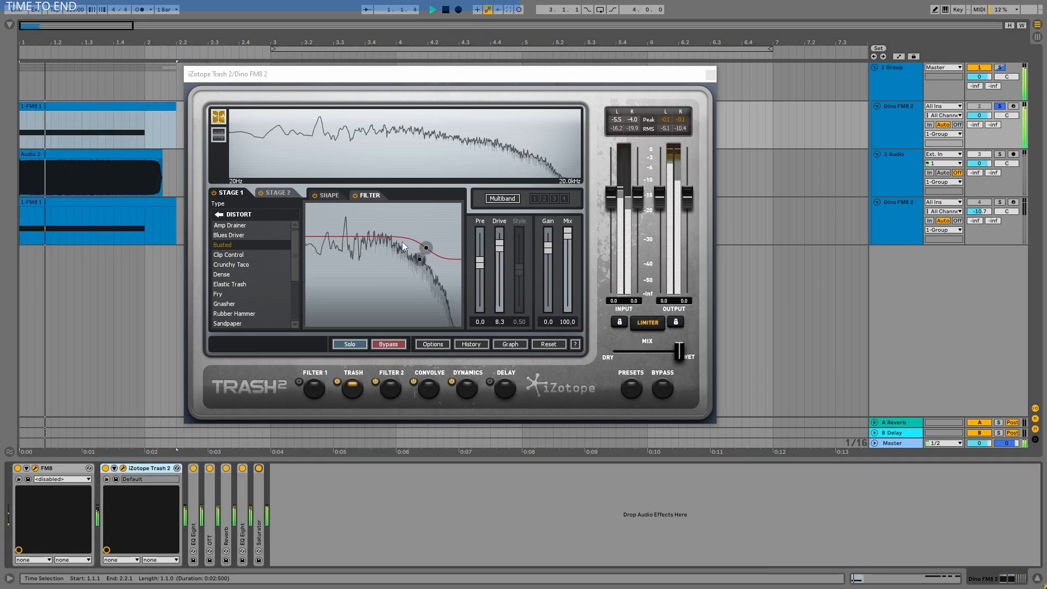
key(space)
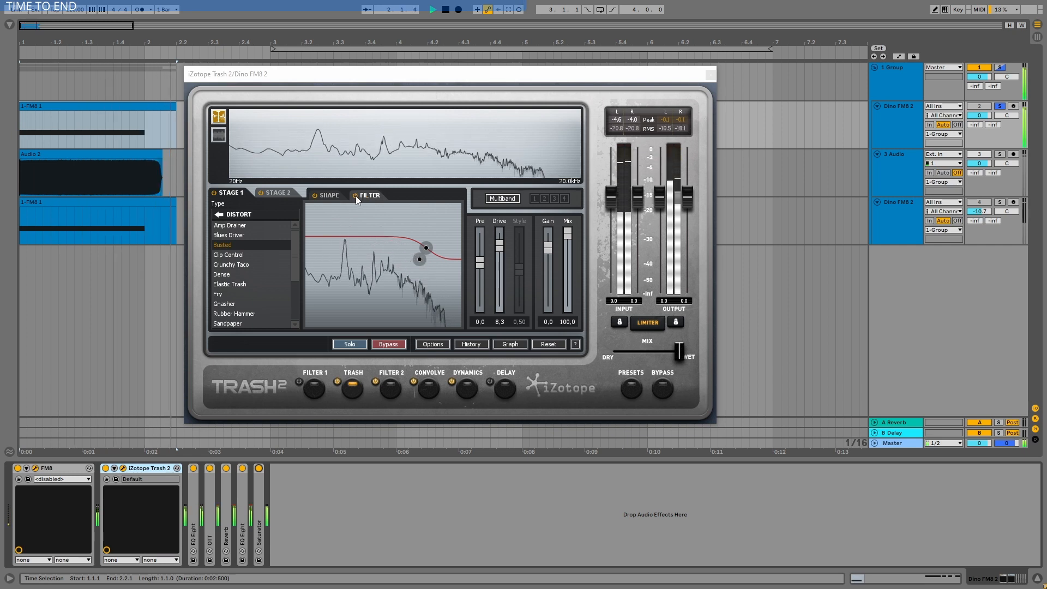
click(150, 110)
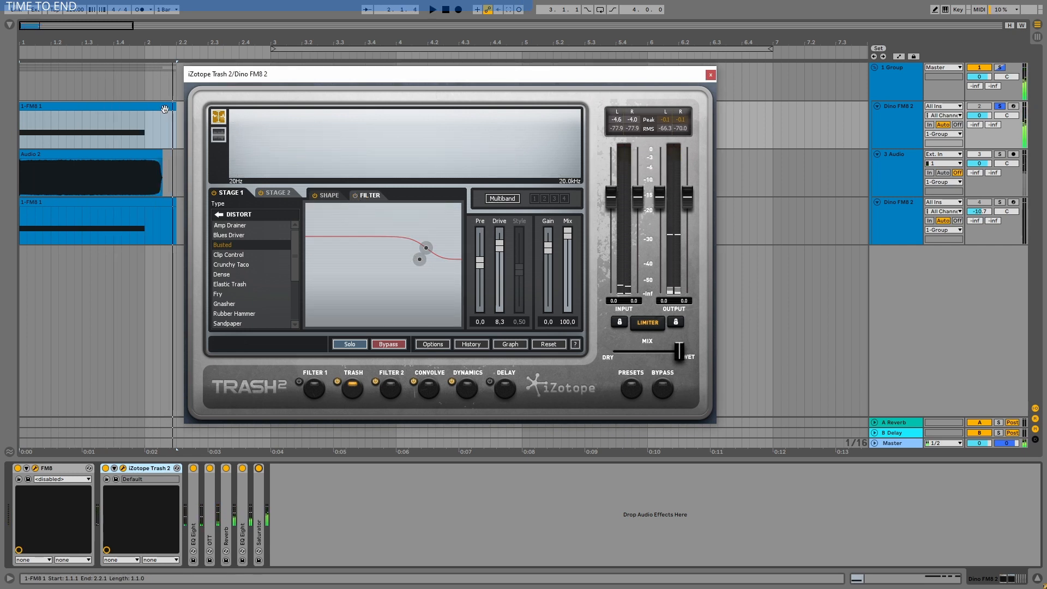
key(space)
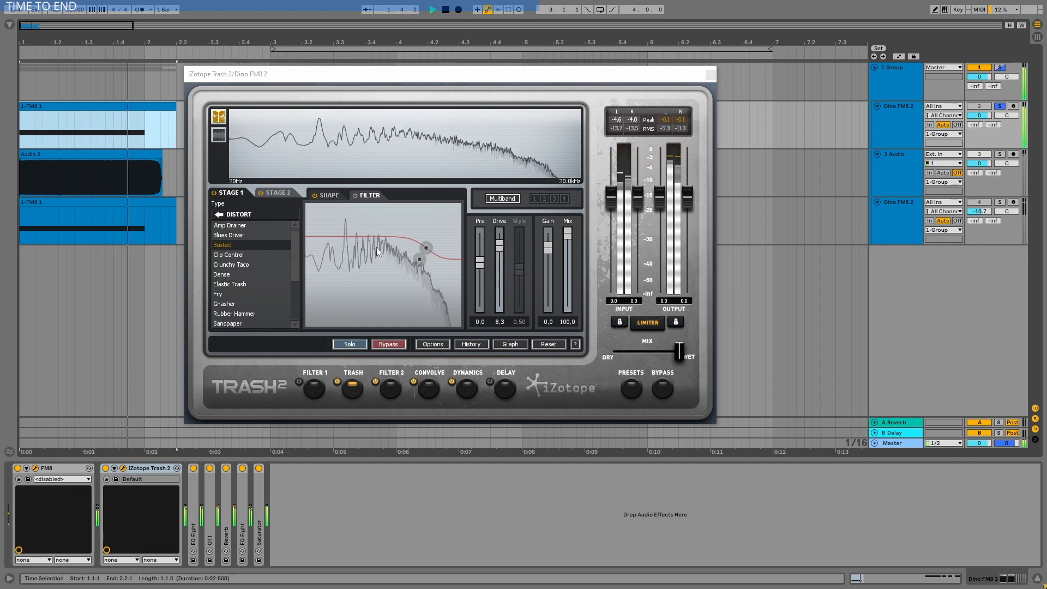
- Stop playback and review Trash 2's Stage 1 shape curve and the Filter 2 Screaming Peak and Screaming LP nodes
key(space)
click(327, 196)
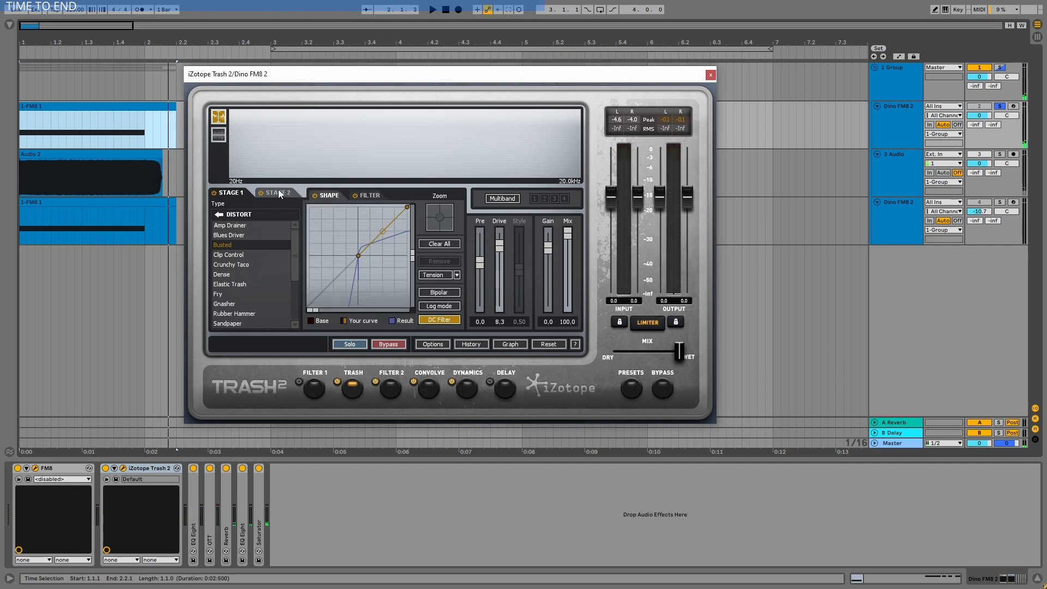
click(390, 387)
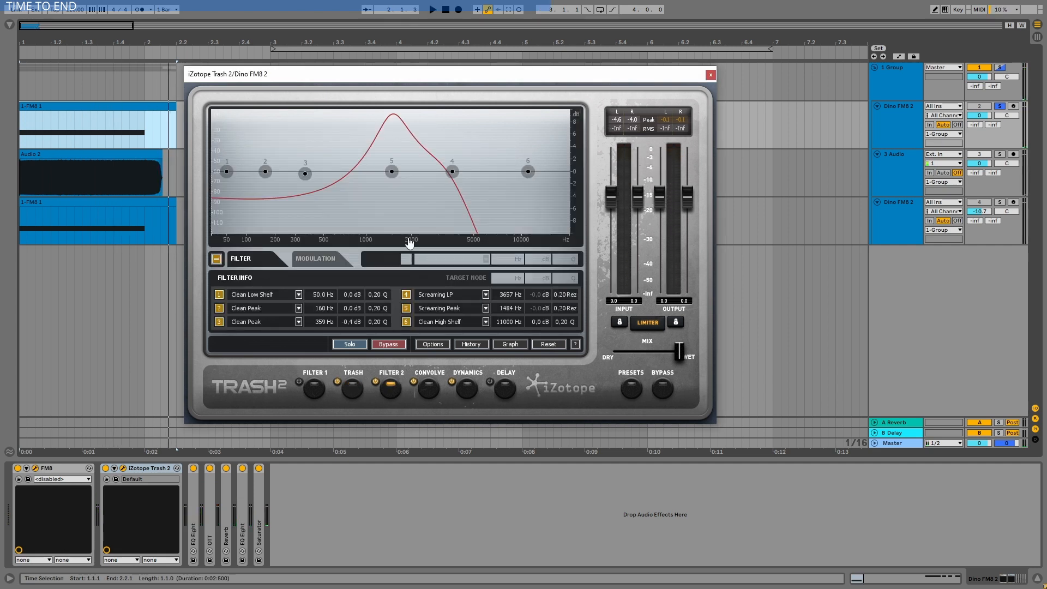
click(392, 172)
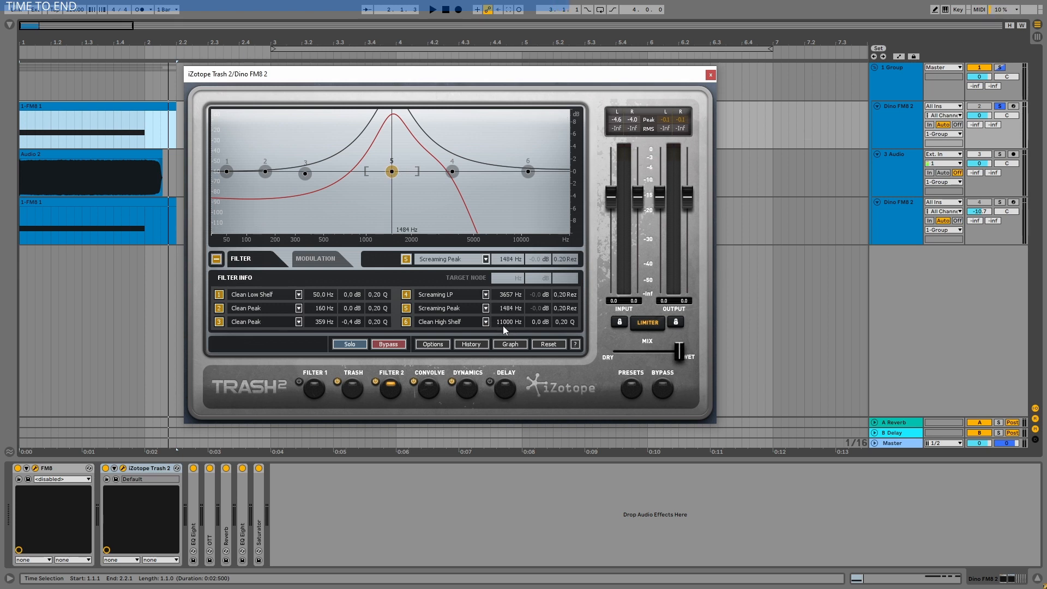
click(452, 172)
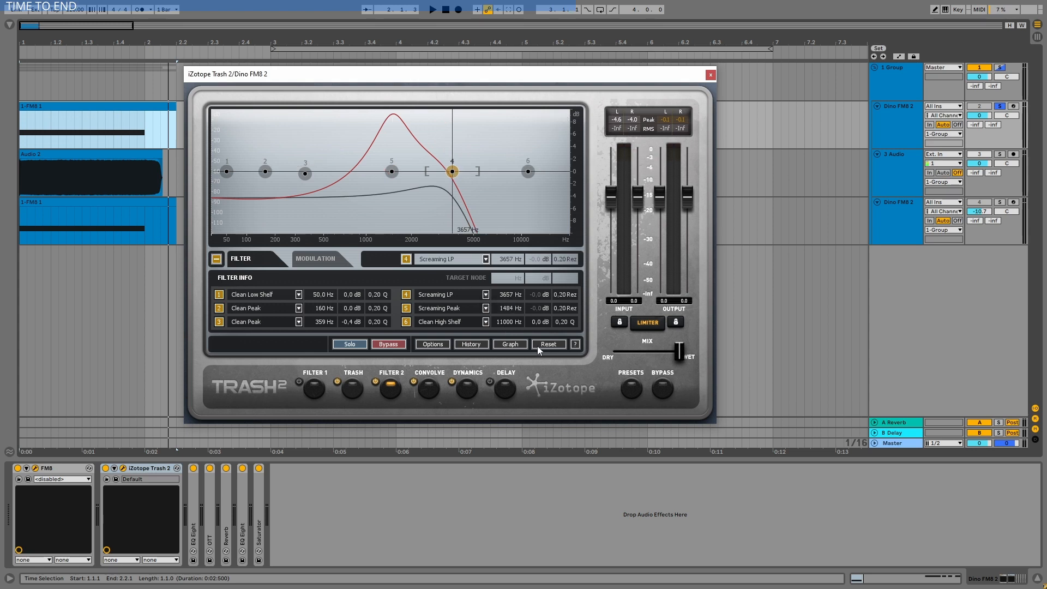
- Audition the first FM8 clip with Trash 2's Filter 2 module switched off and back on
click(375, 383)
key(space)
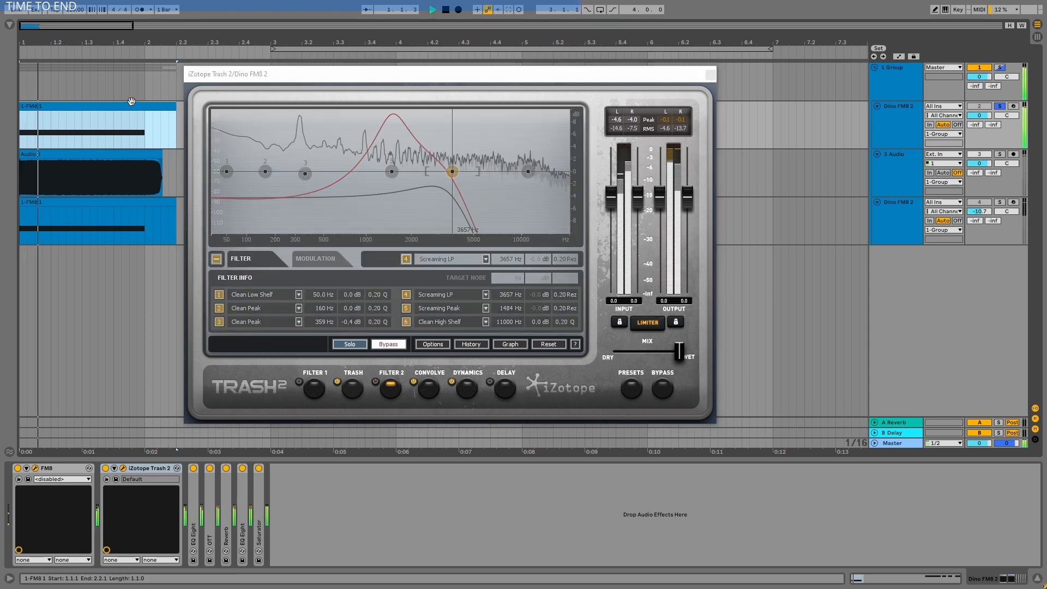
click(375, 383)
click(86, 104)
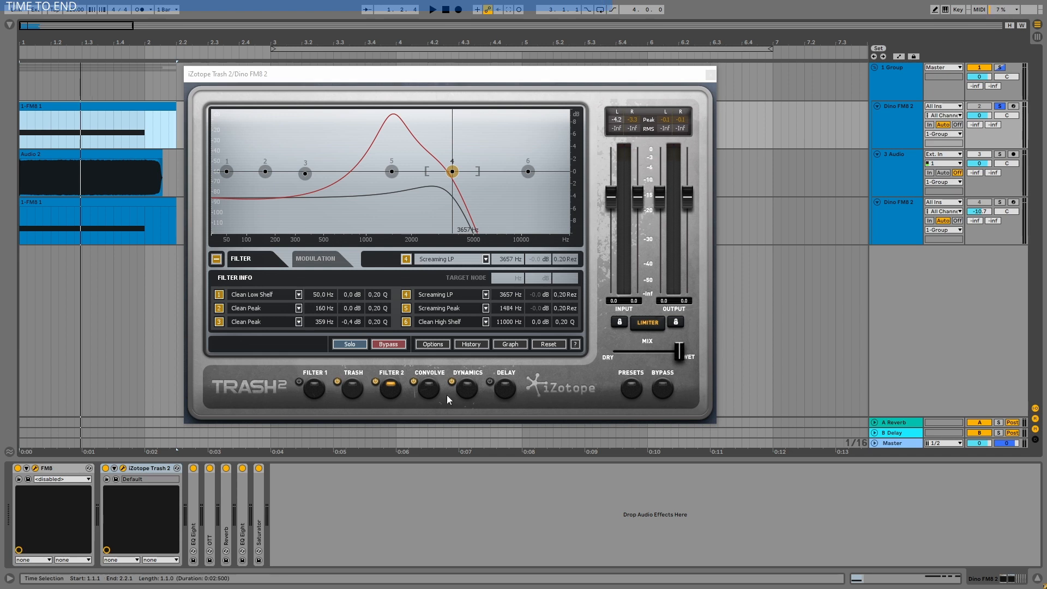
- Review Trash 2's Convolve settings and compare the first FM8 clip with the module off and on
click(431, 391)
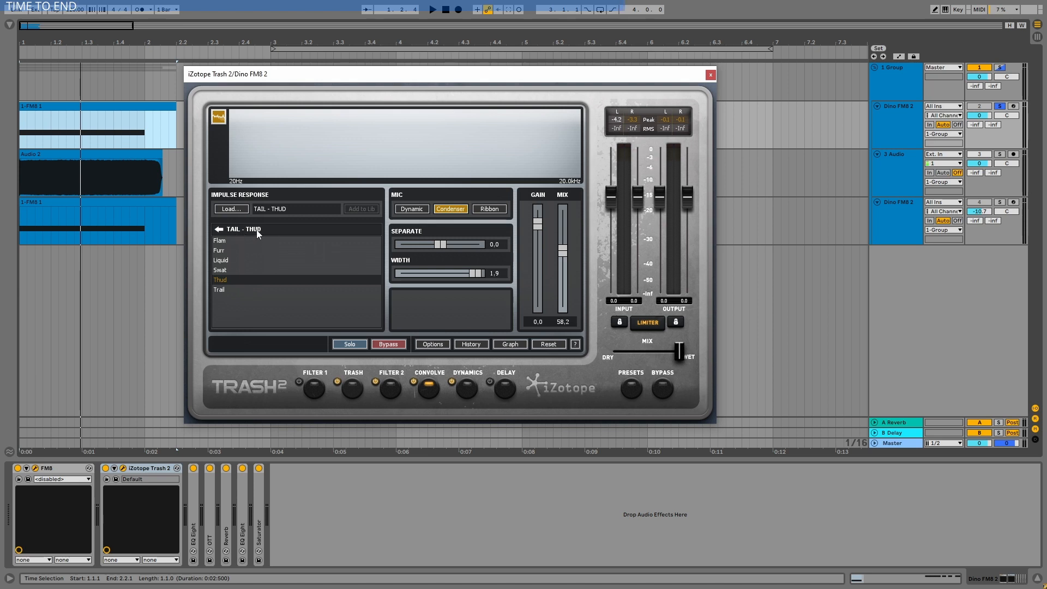
click(413, 382)
click(154, 107)
key(space)
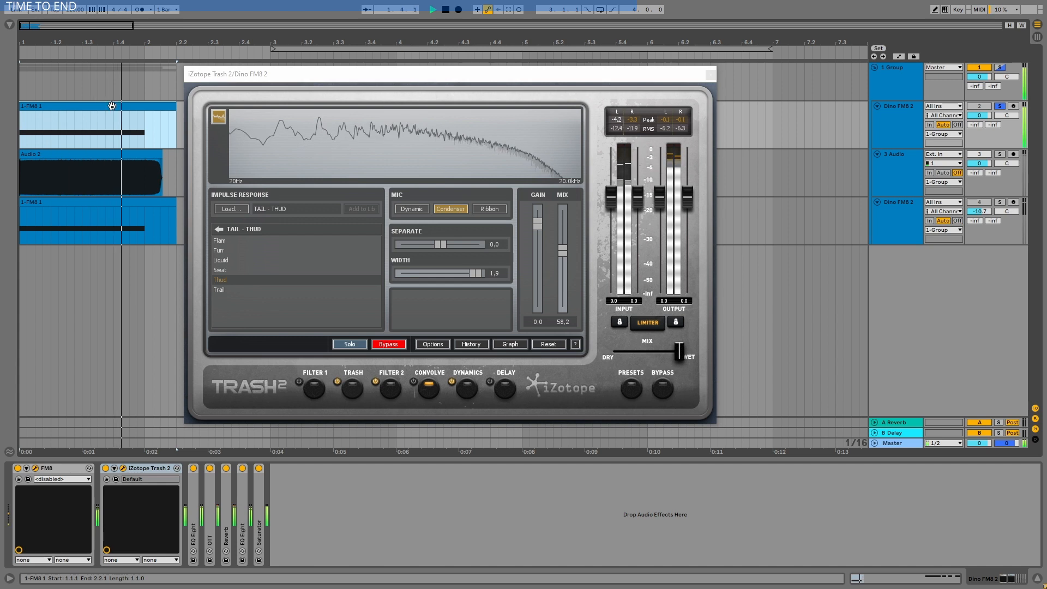
key(space)
click(413, 382)
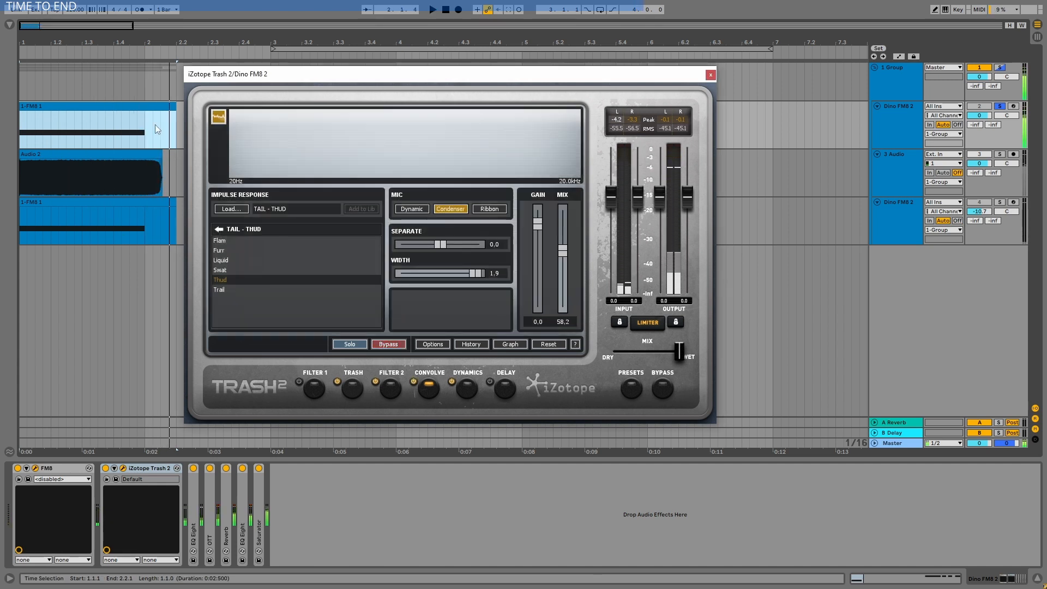
click(136, 103)
key(space)
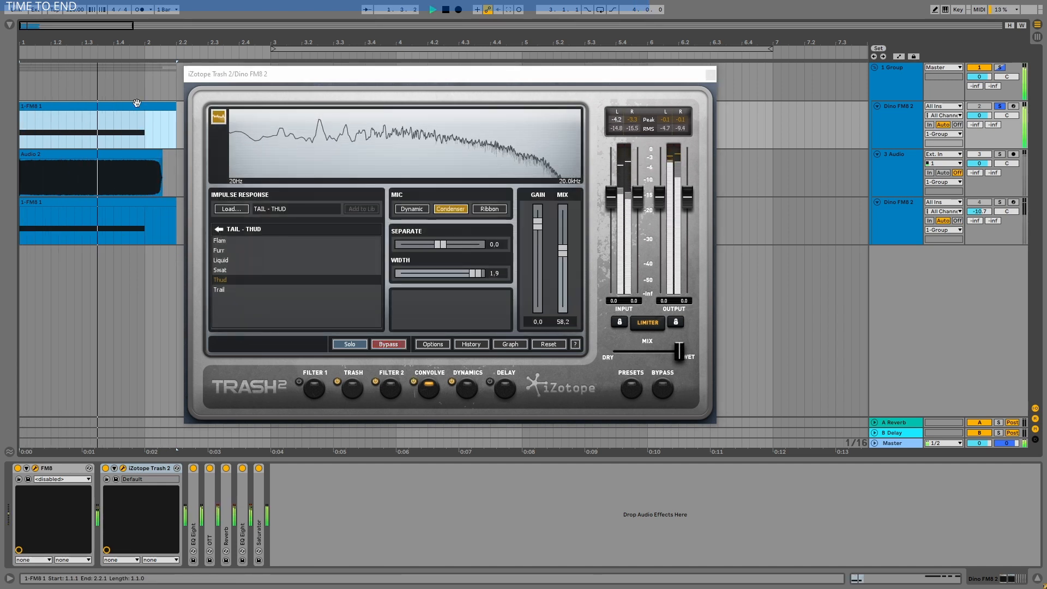
key(space)
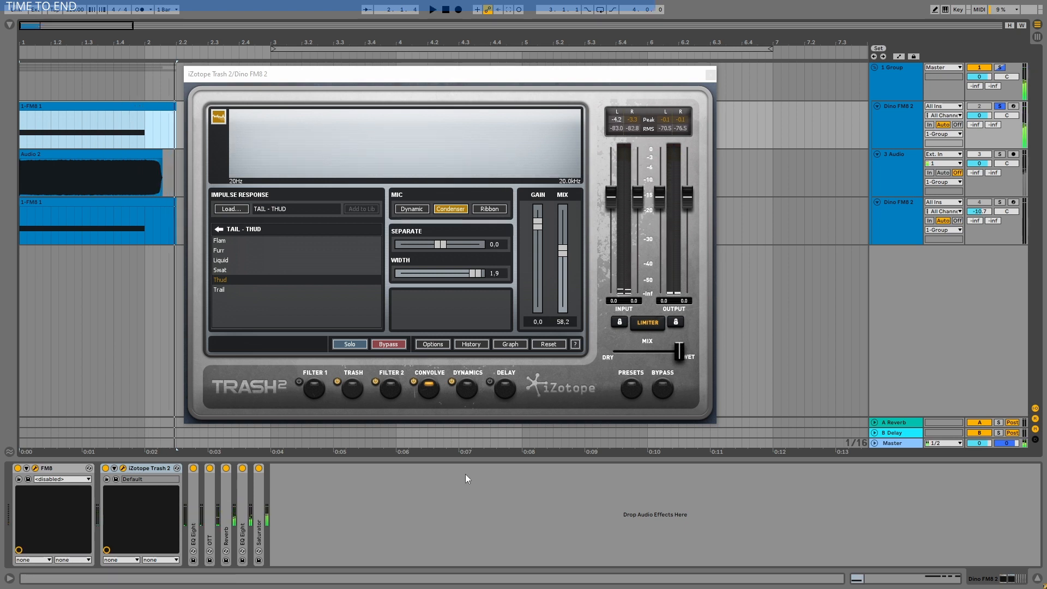
- Try the Trail and Swat impulse responses in Convolve, return to Thud, and audition the first FM8 clip
click(221, 290)
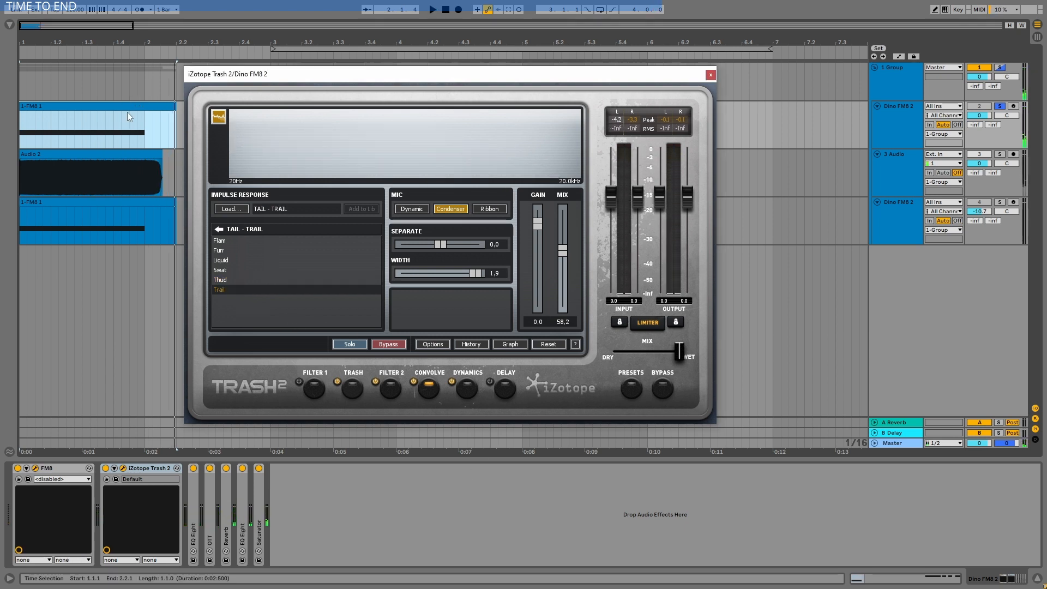
click(178, 259)
key(space)
click(220, 270)
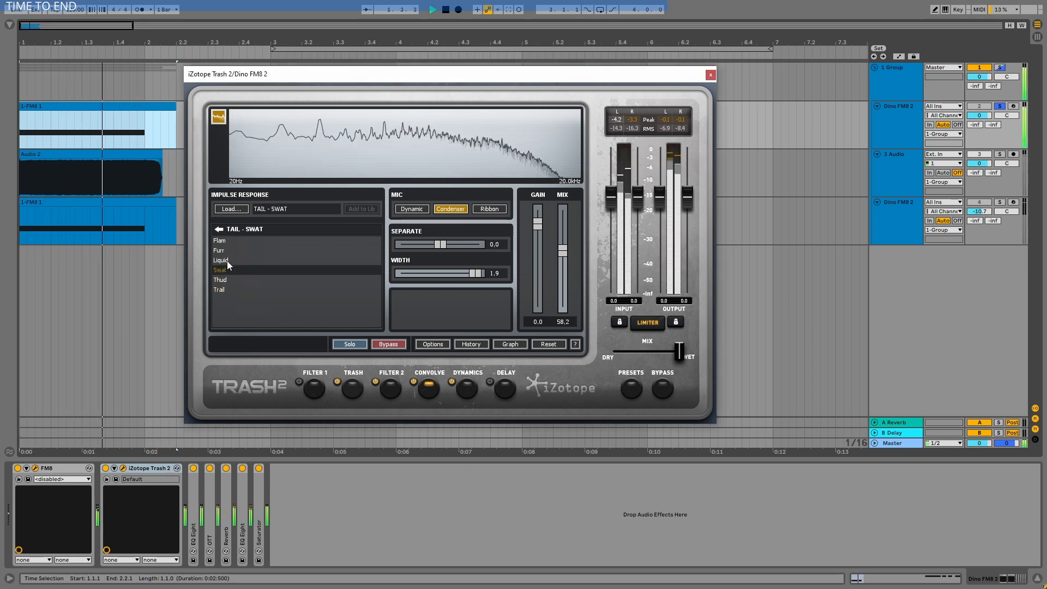
key(space)
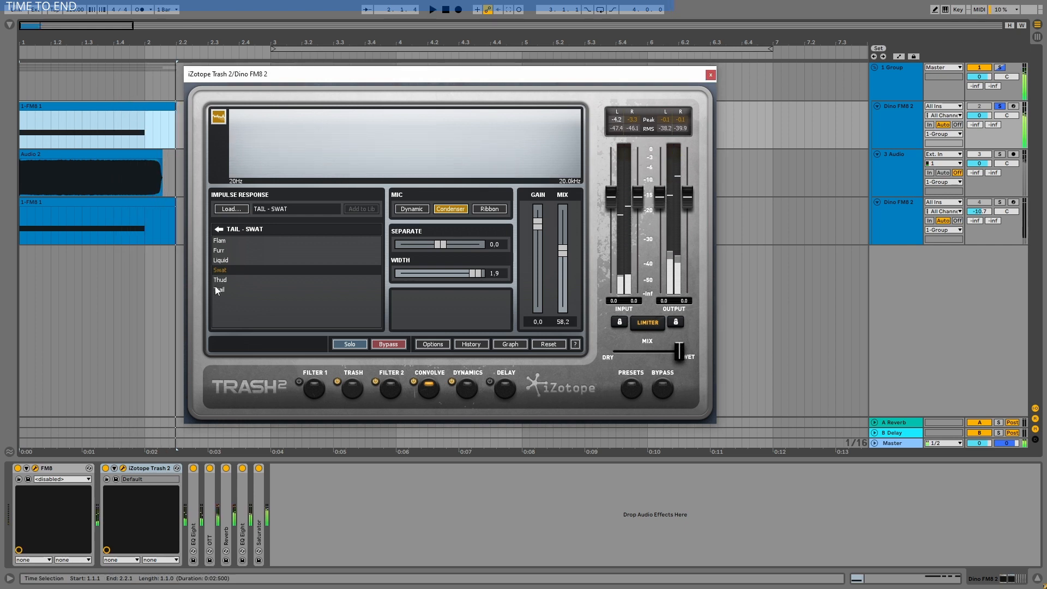
click(218, 280)
key(space)
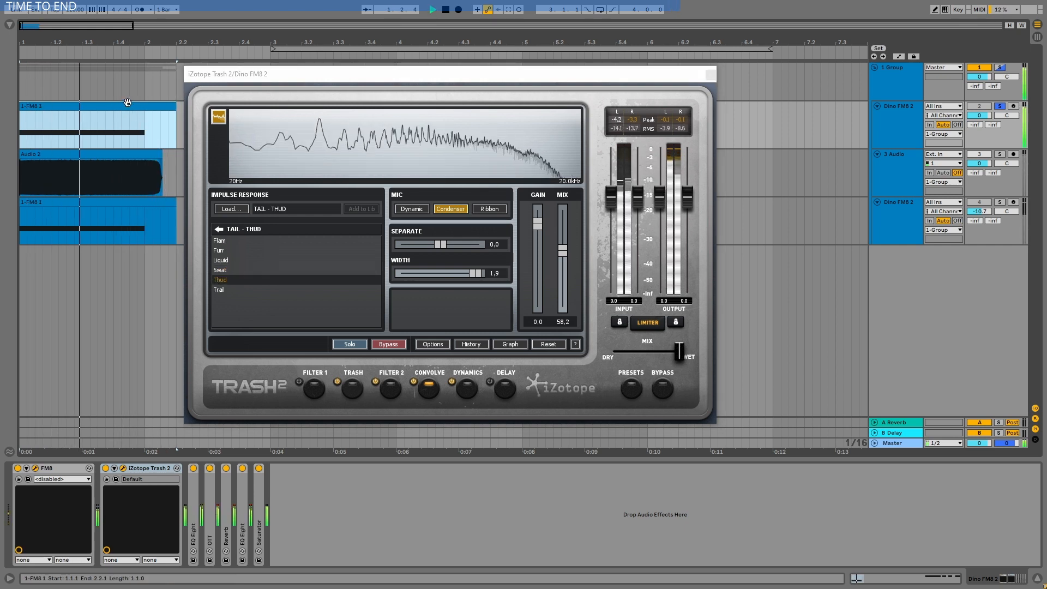
key(space)
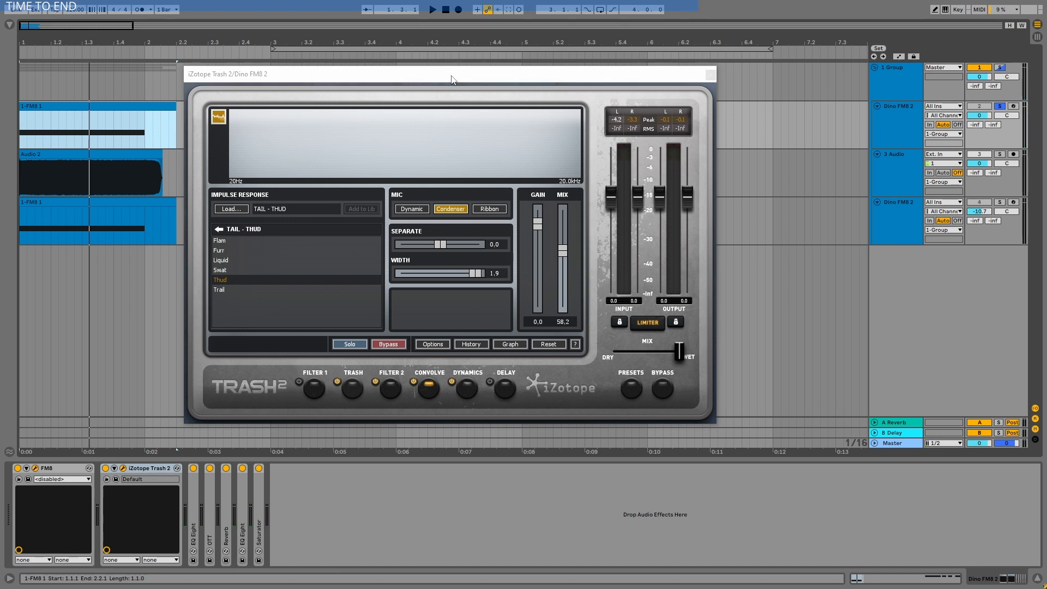
- Compare the first FM8 clip with Trash 2's Dynamics module switched off and back on
key(space)
click(452, 382)
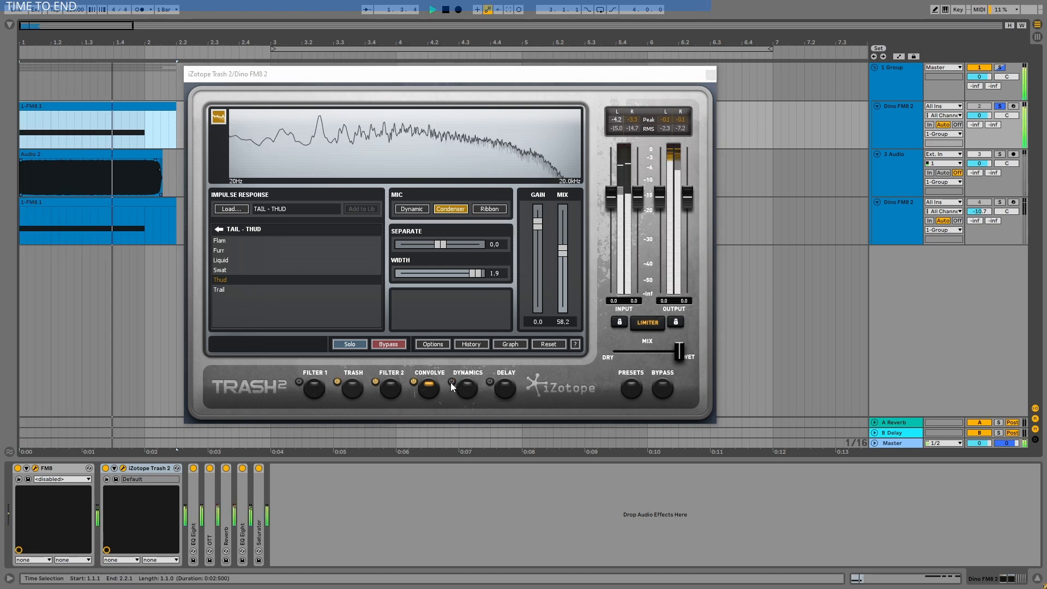
key(space)
key(space)
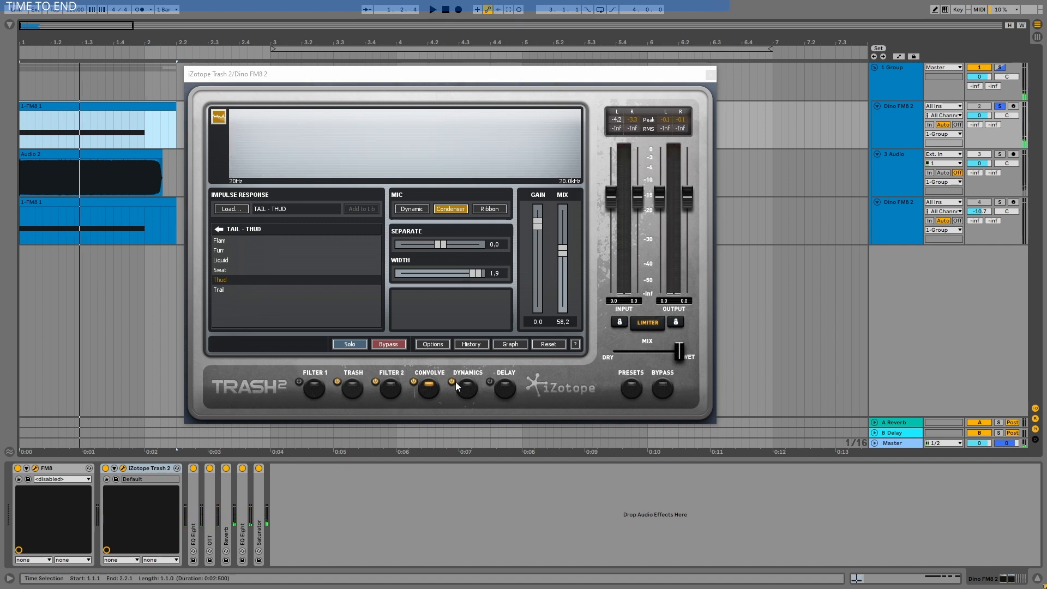
- Expand the first EQ Eight and OTT, and audition the clip with OTT bypassed and re-enabled
double_click(197, 501)
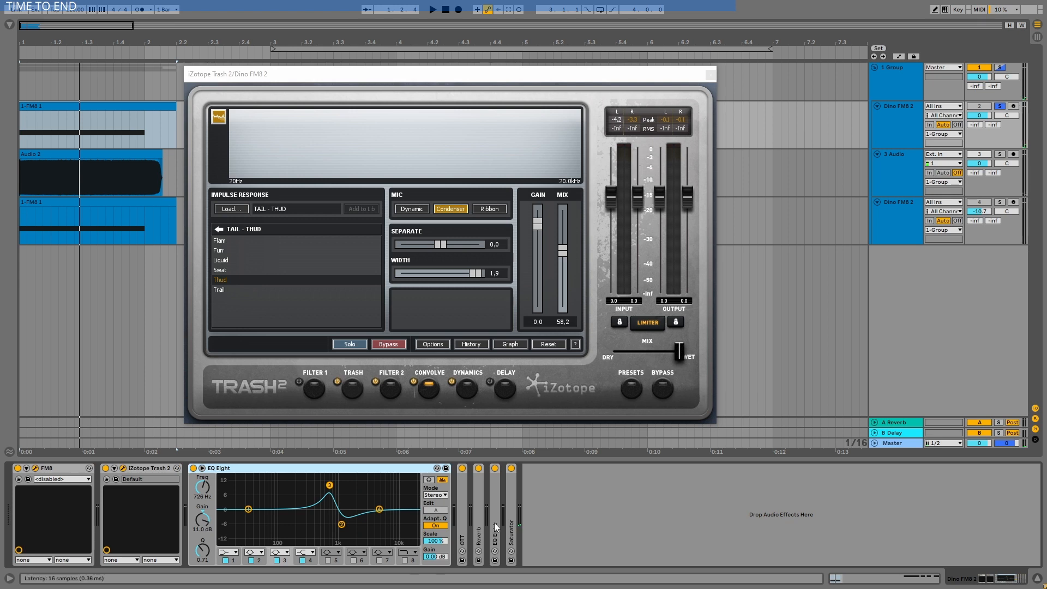
double_click(465, 507)
click(462, 468)
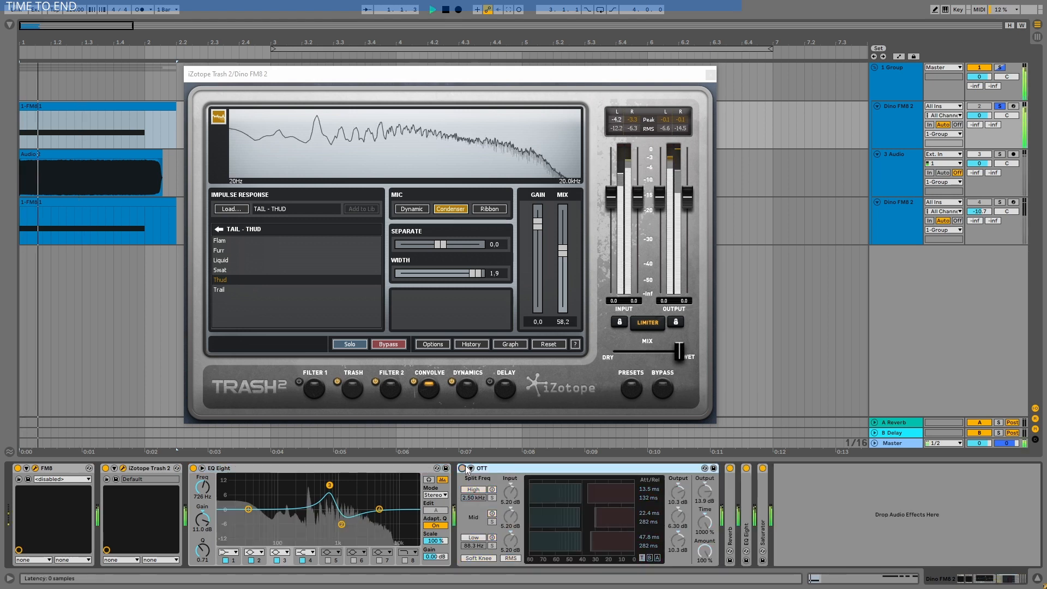
click(462, 468)
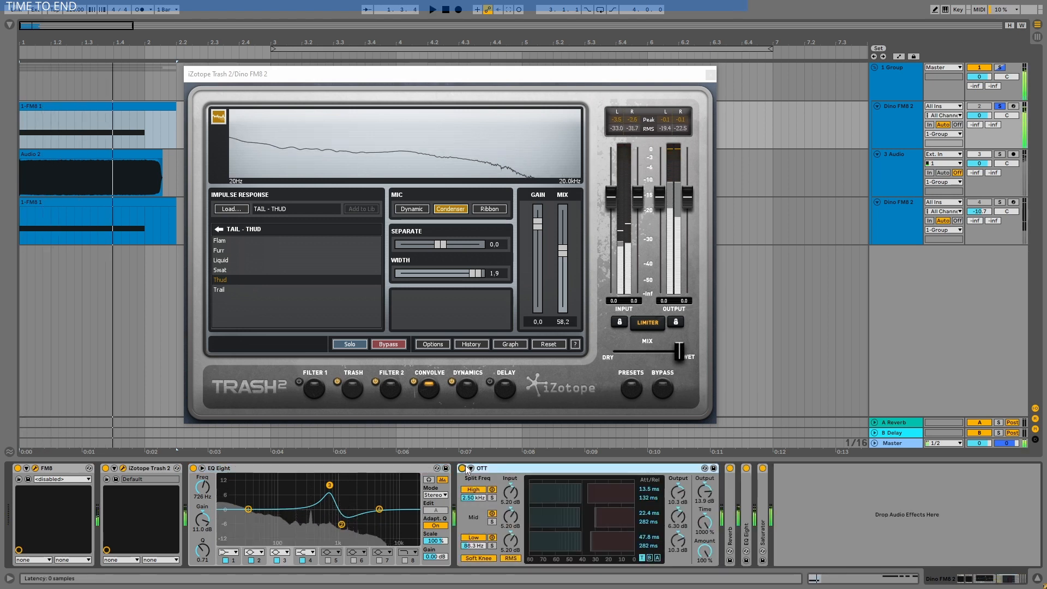
- Close the Trash 2 and FM8 windows and inspect the first EQ Eight's boost and cut bands
click(711, 75)
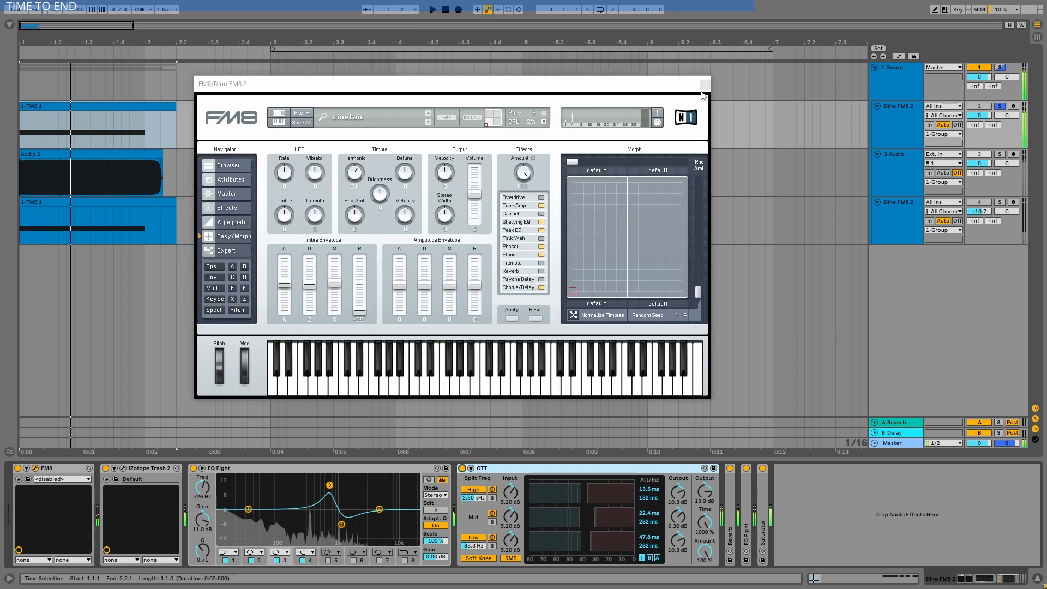
click(705, 83)
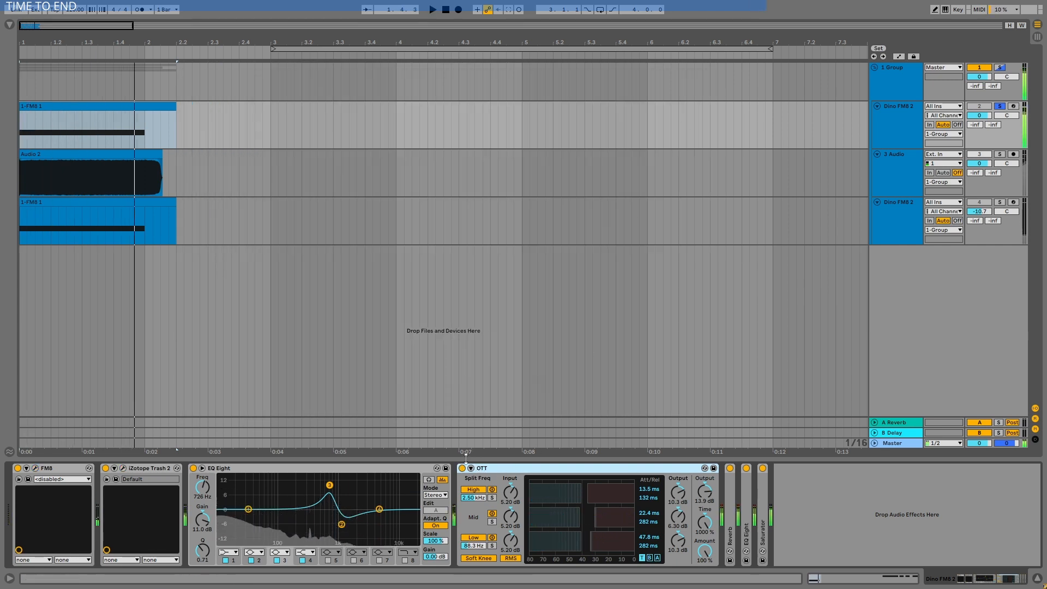
click(230, 470)
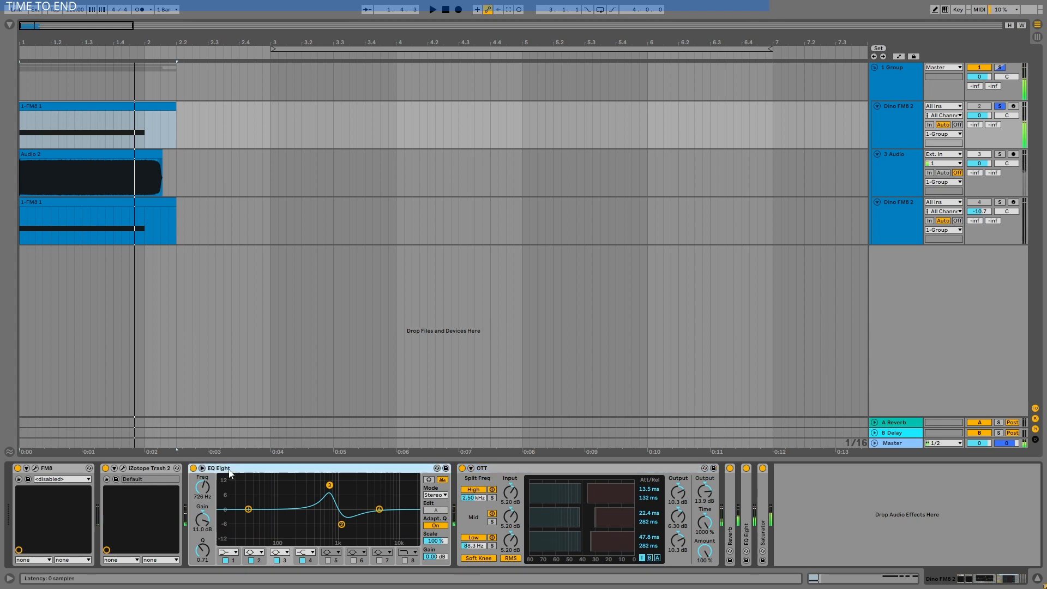
click(329, 486)
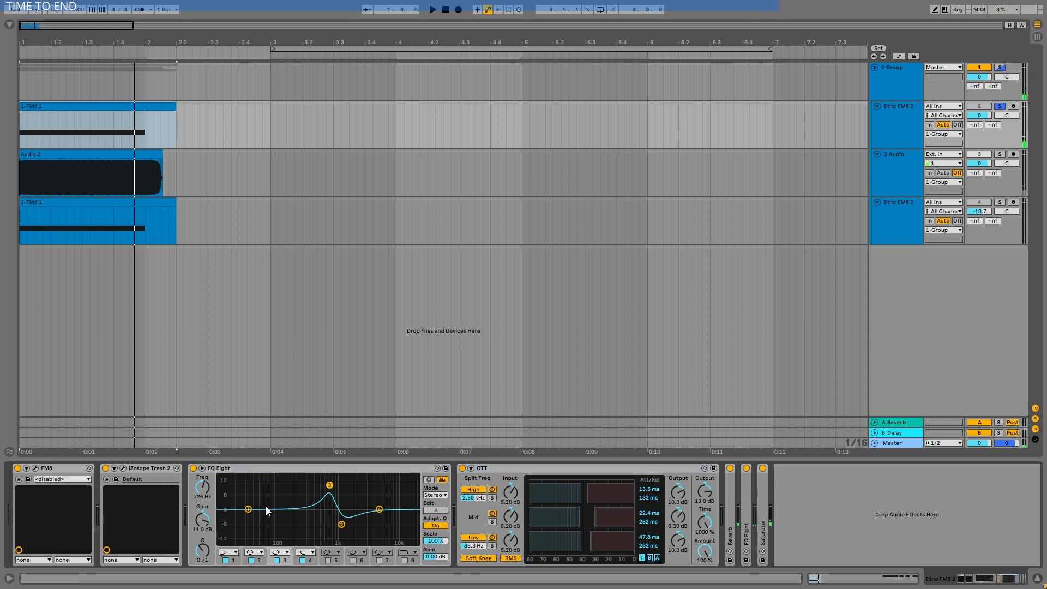
click(341, 525)
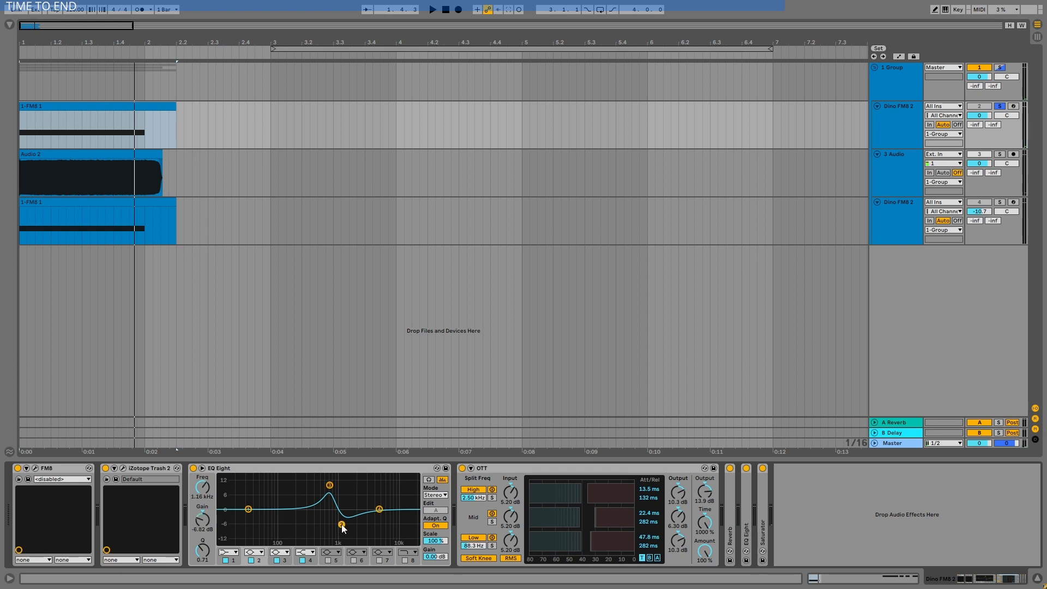
- Bypass the first EQ Eight while playing the clip to compare the sound without it
click(241, 471)
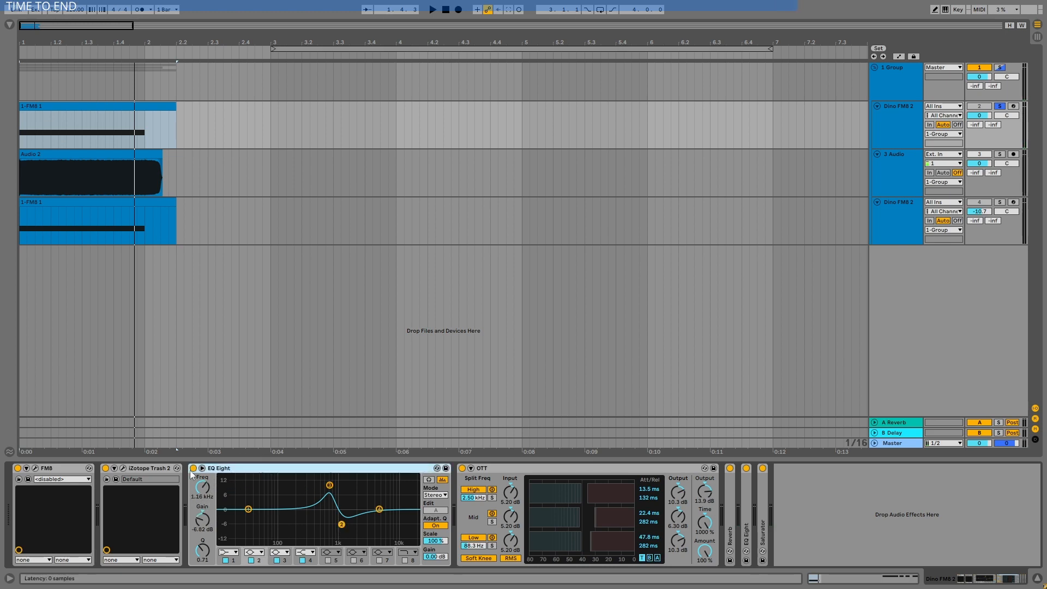
key(space)
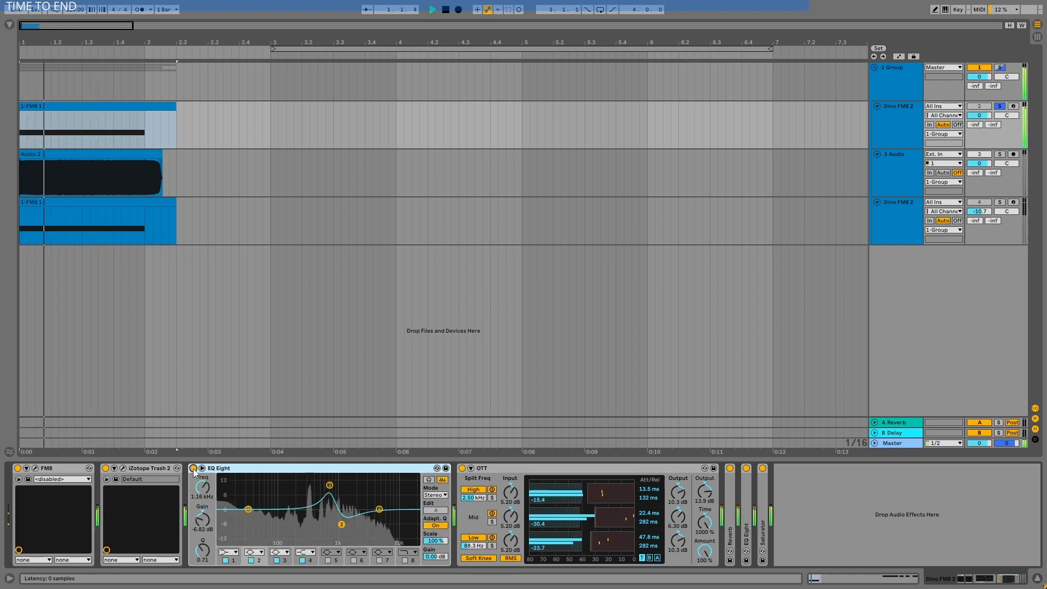
click(193, 469)
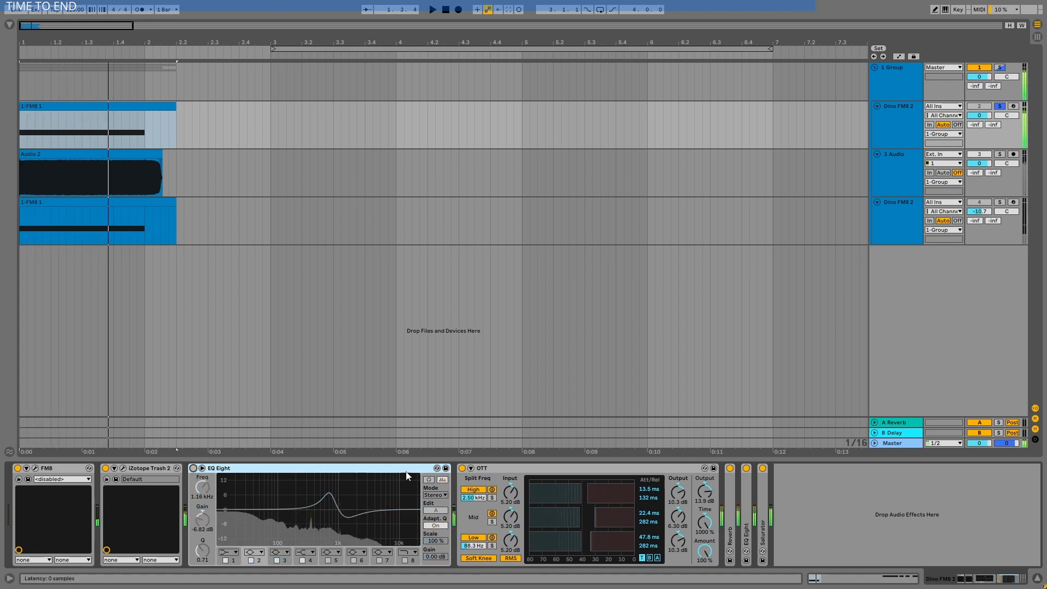
- Expand the Reverb and the second EQ Eight at the end of the chain and audition the clip
double_click(729, 492)
click(1005, 578)
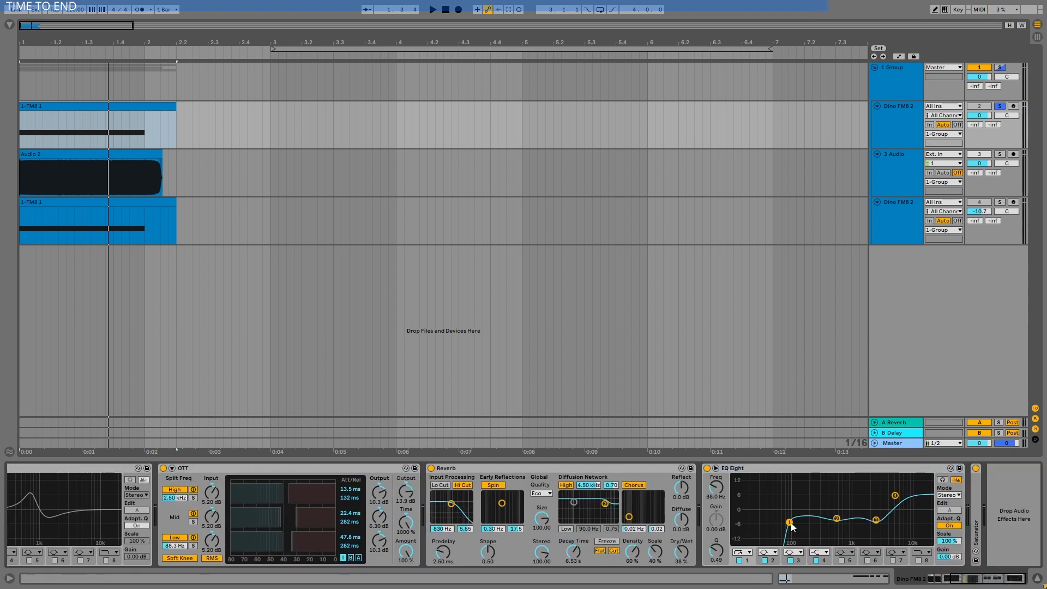
key(space)
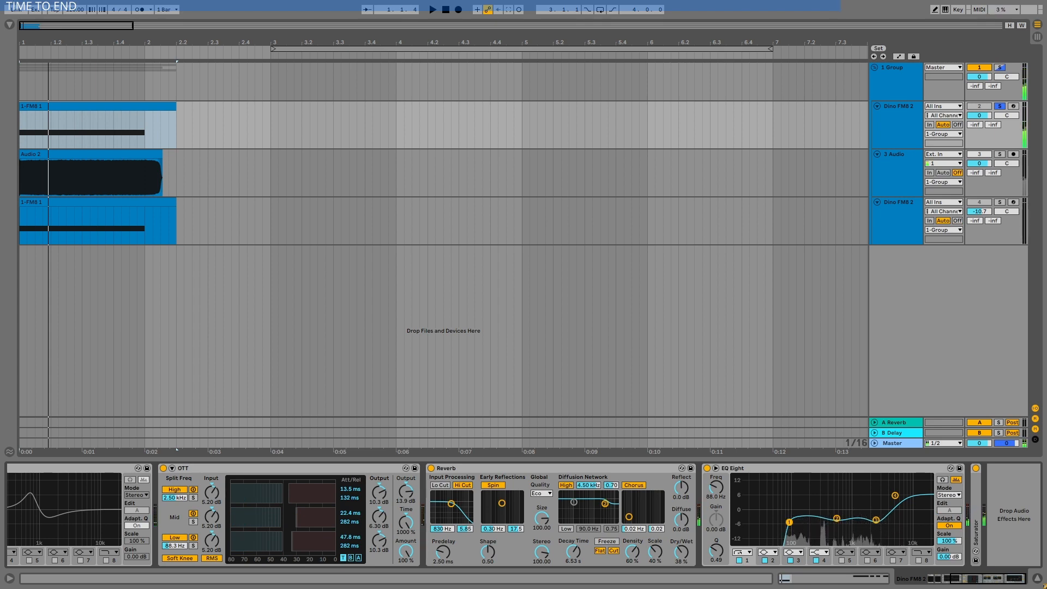
- Try the second EQ Eight's low cut at 261 Hz, audition the clip, and restore the cut to 88.0 Hz
drag(836, 518, 825, 518)
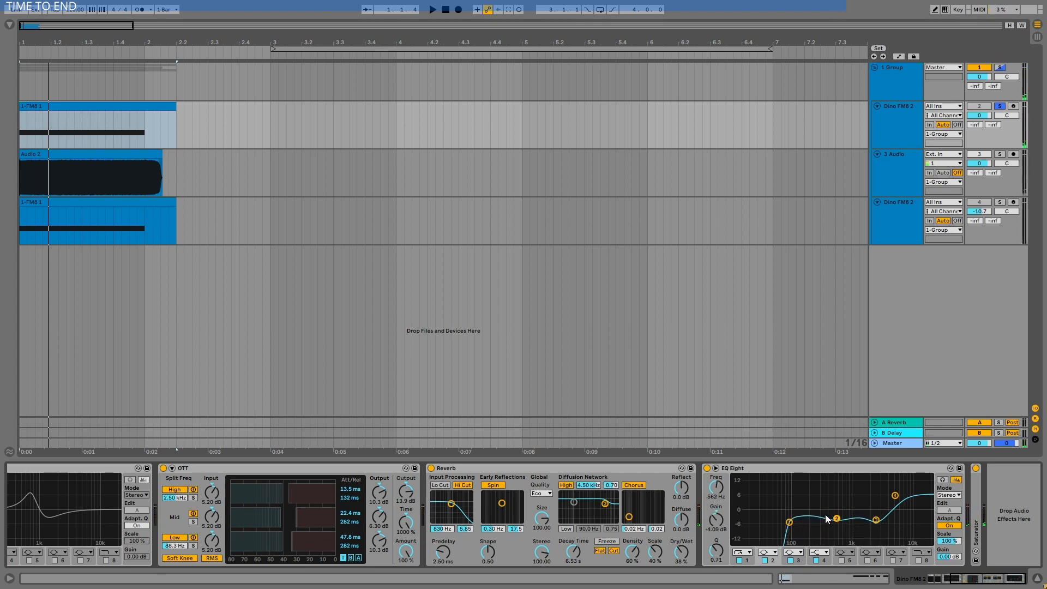
click(789, 522)
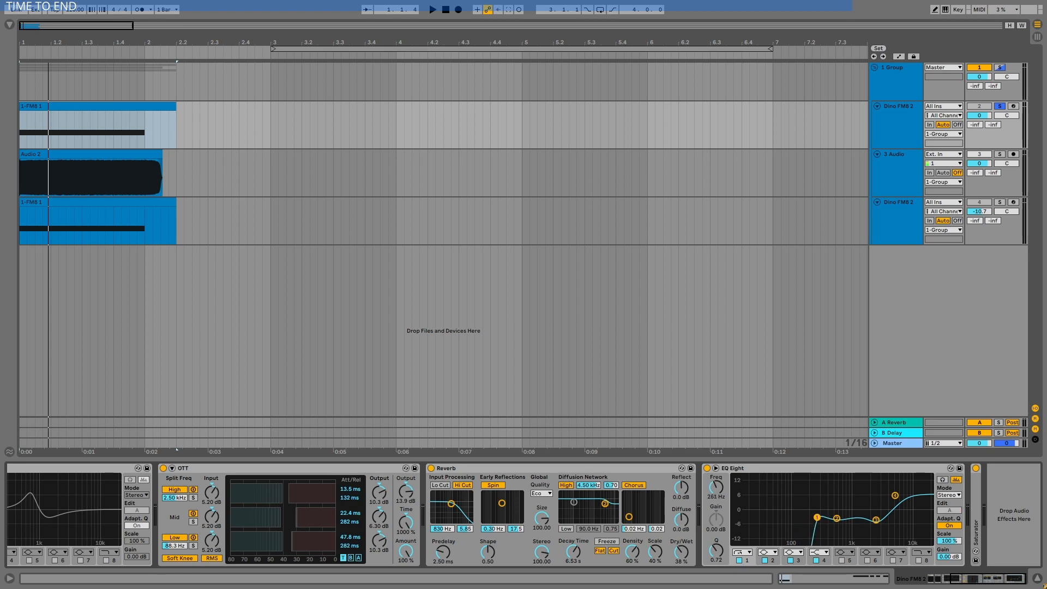
key(space)
drag(817, 517, 820, 517)
key(space)
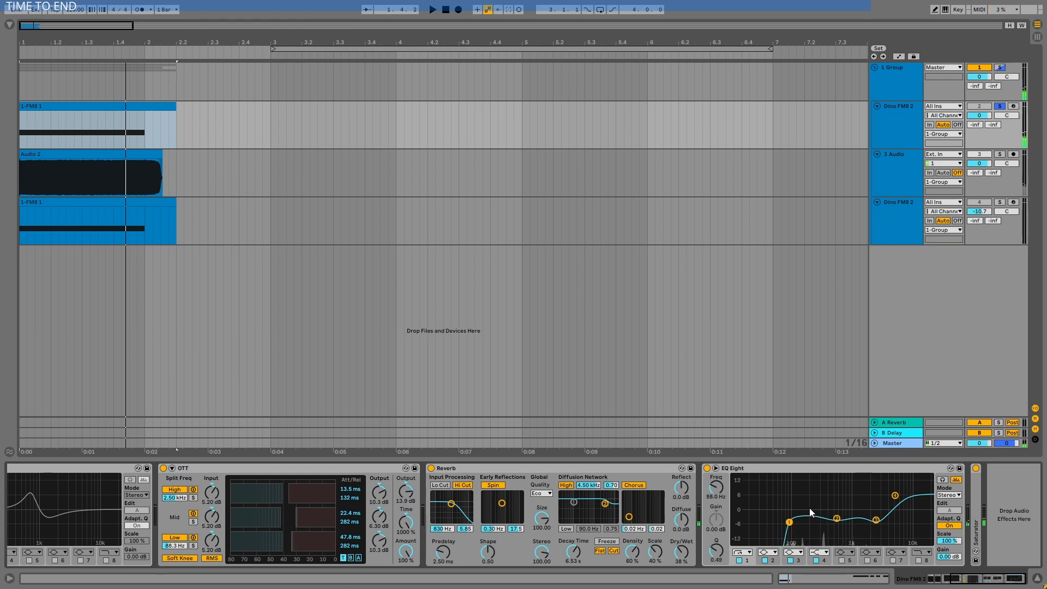
click(838, 472)
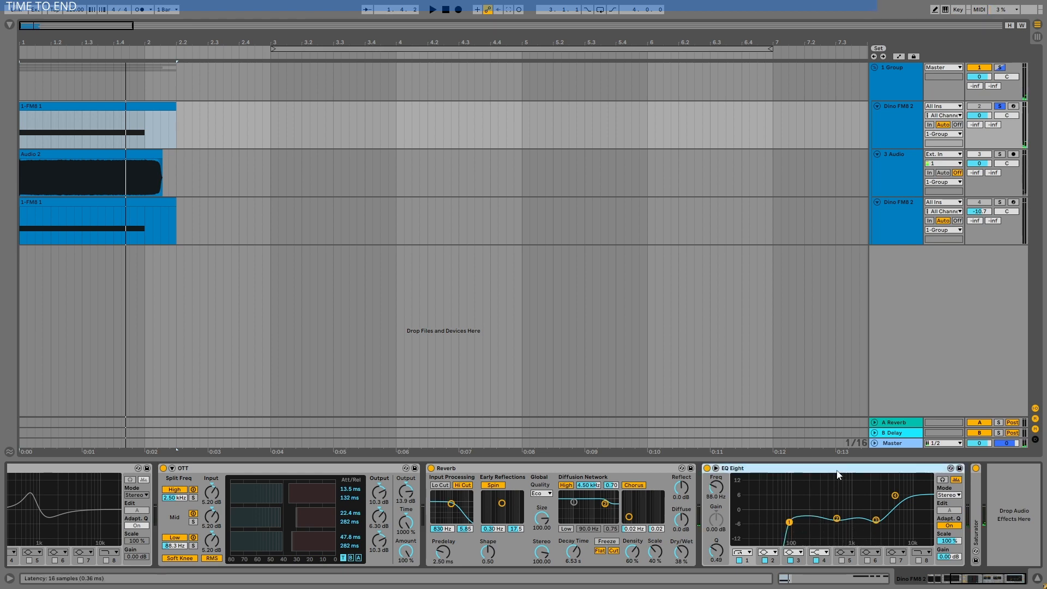
- Inspect the second EQ Eight's high-frequency boost while auditioning the clip, and unfold the Saturator at the end of the chain
key(space)
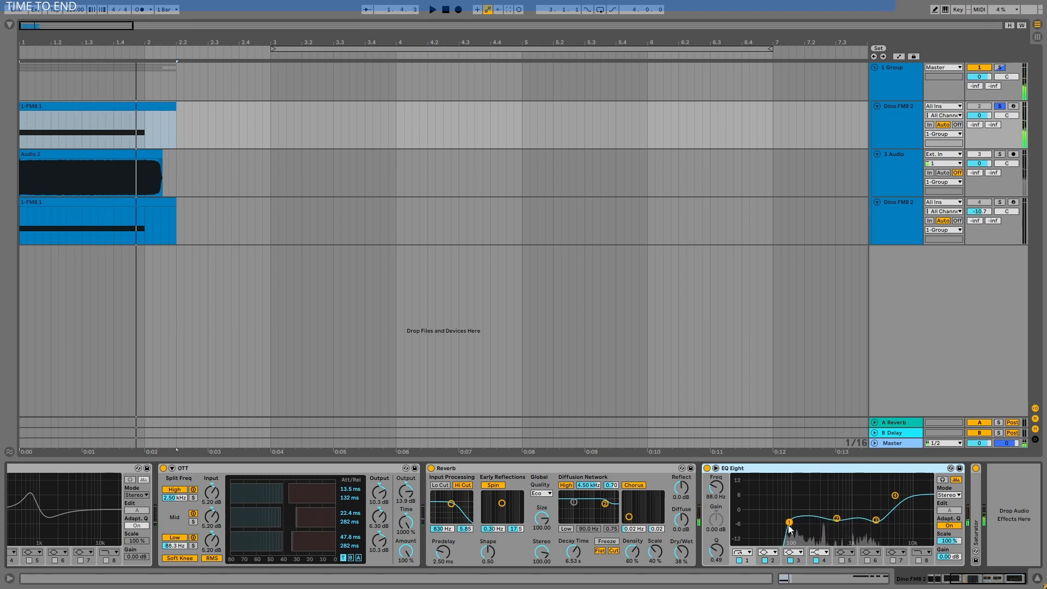
click(896, 496)
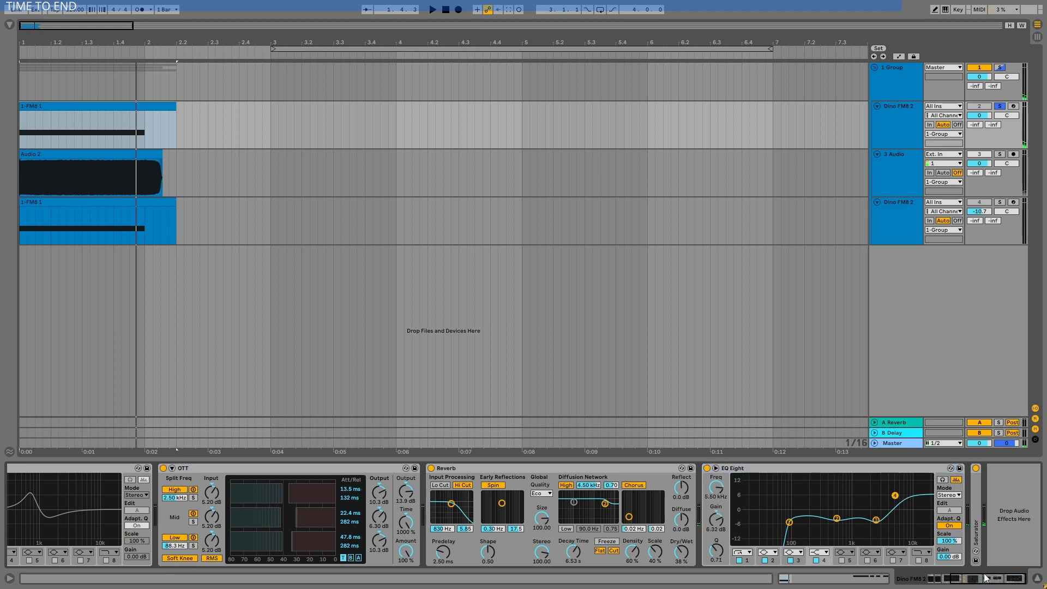
double_click(976, 517)
drag(974, 579, 924, 581)
- Solo the lower Dino FM8 2 track that carries the Operator and audition its clip on its own
click(928, 228)
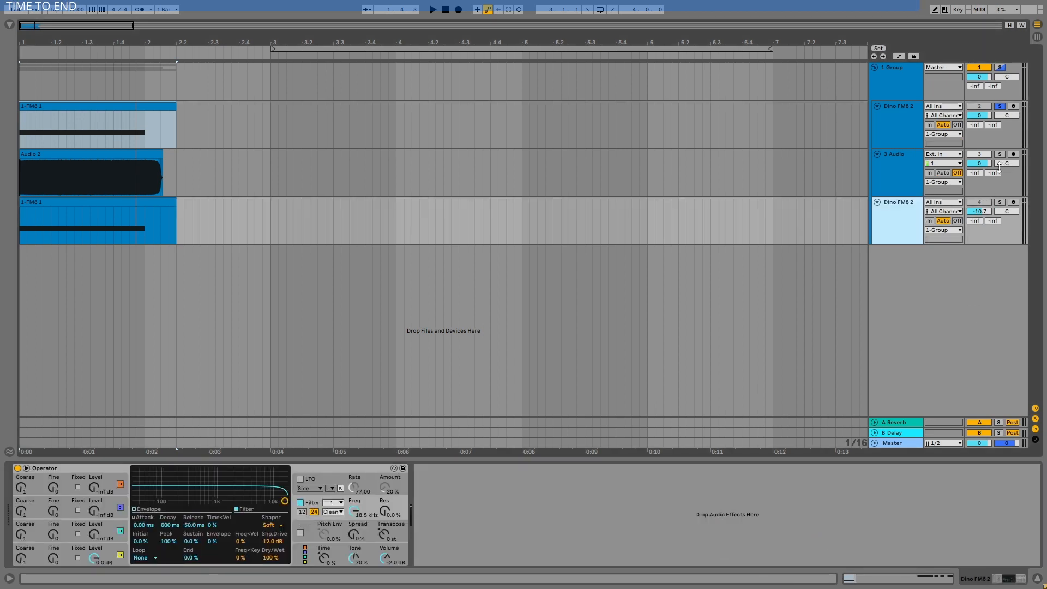
click(1001, 202)
key(space)
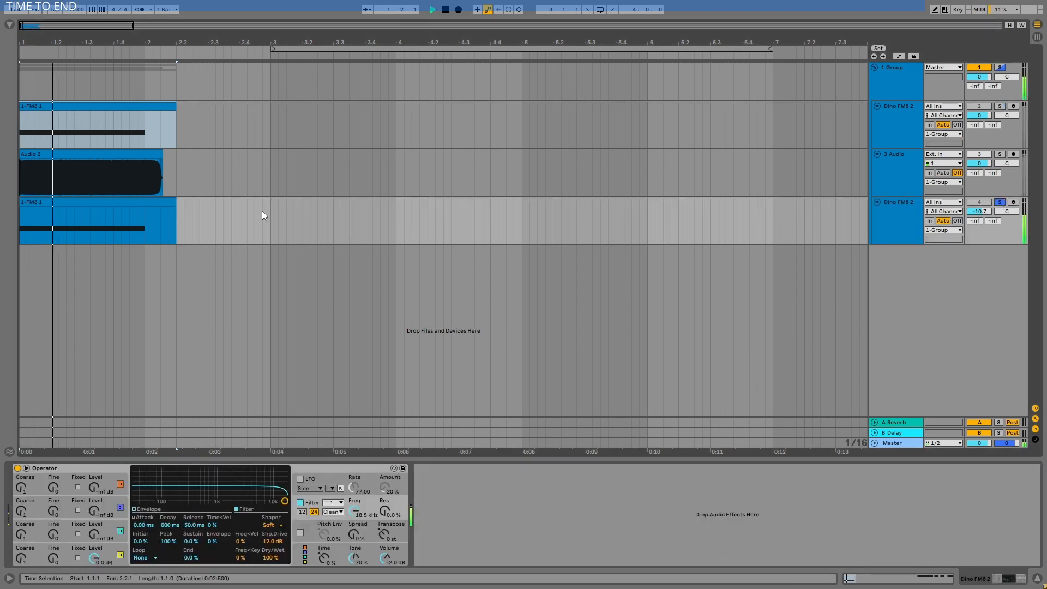
click(131, 212)
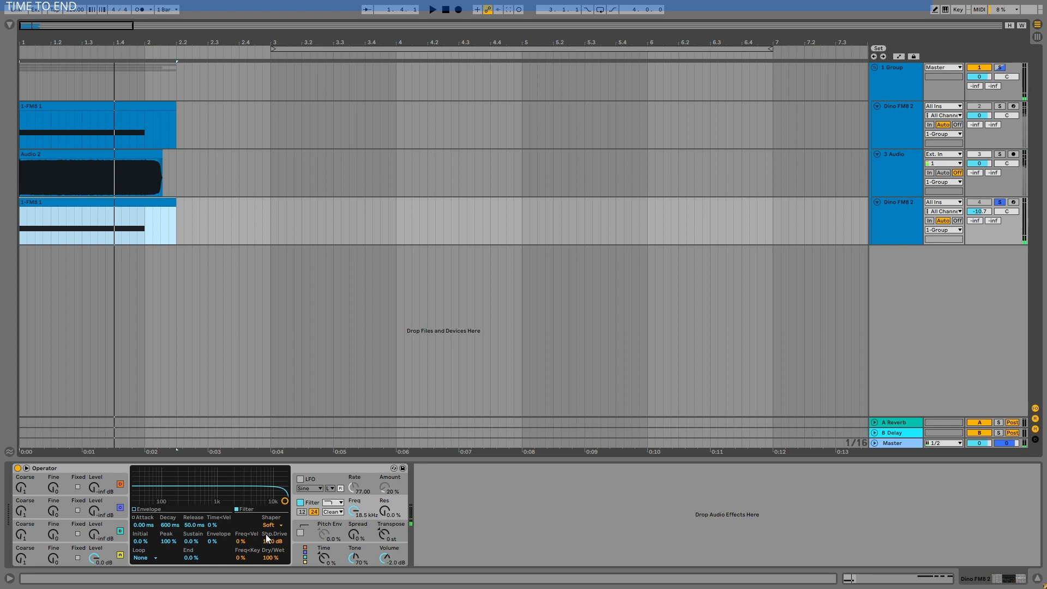
- Check the Saturator on the 3 Audio track, and solo the upper Dino FM8 2 track to audition its clip
click(919, 158)
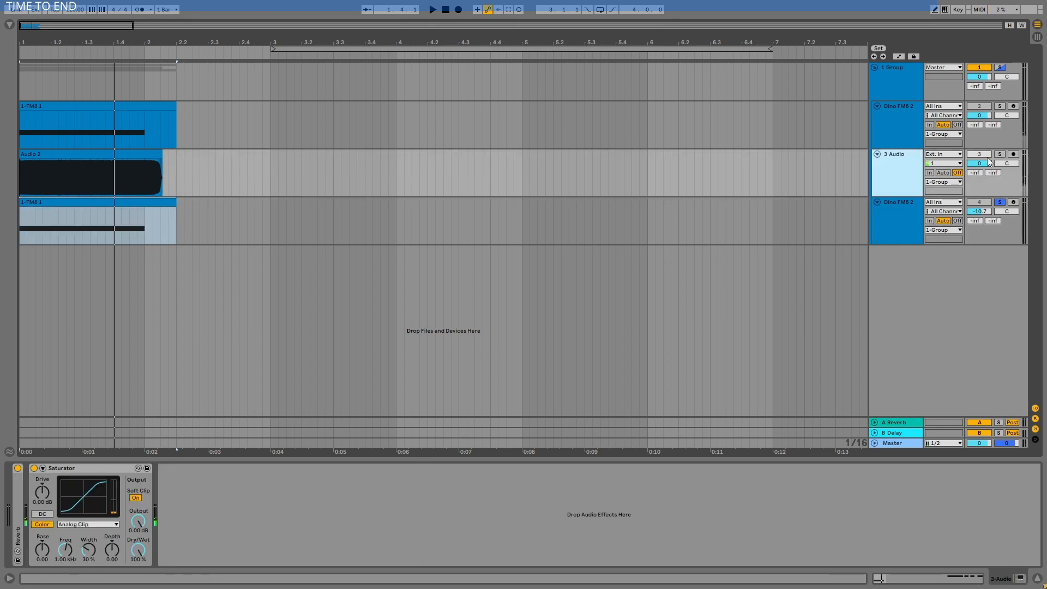
click(1001, 106)
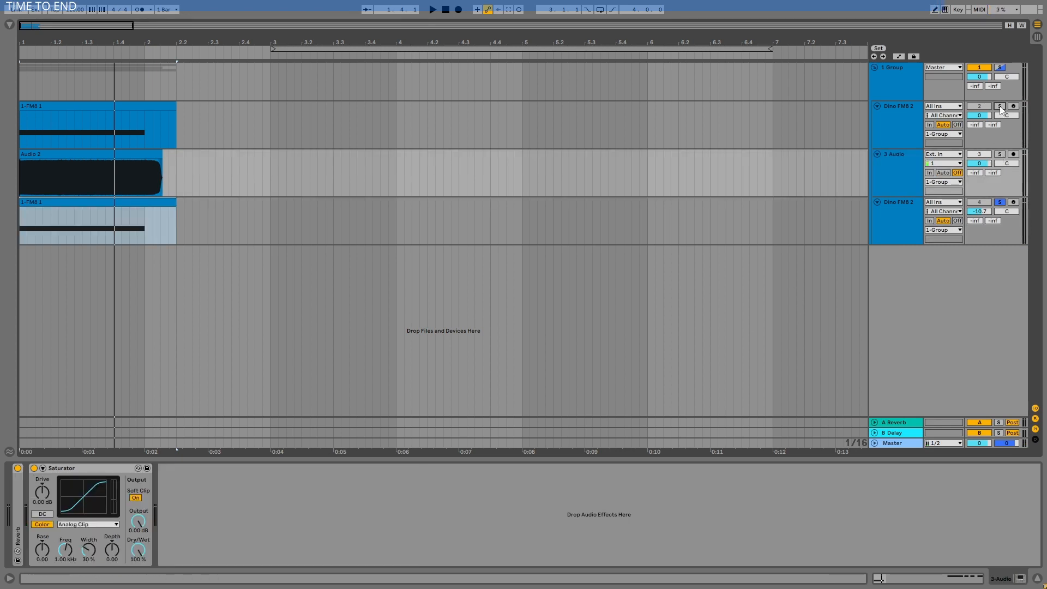
click(158, 106)
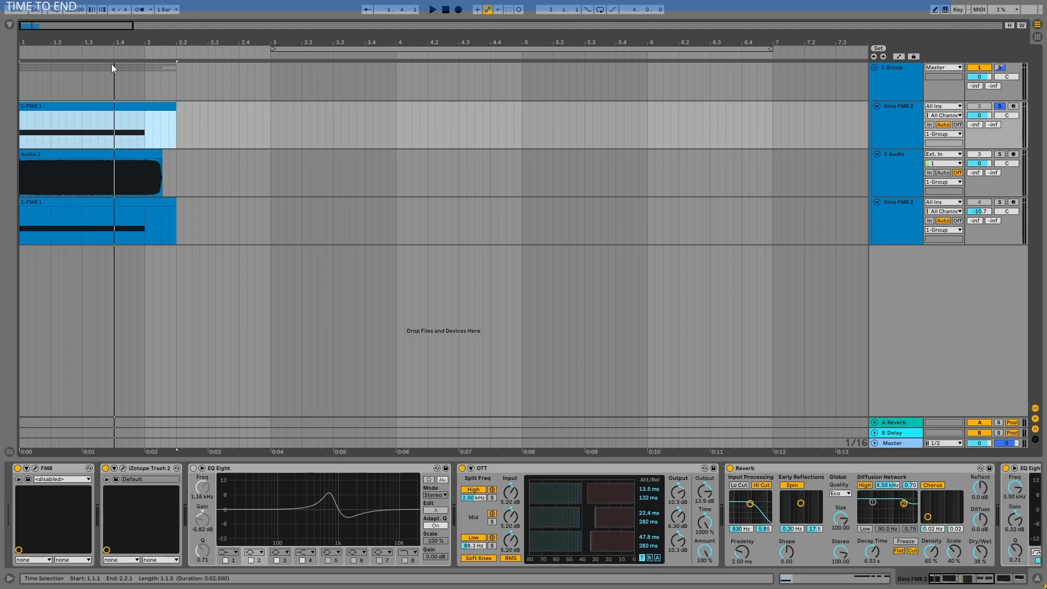
drag(43, 40, 44, 38)
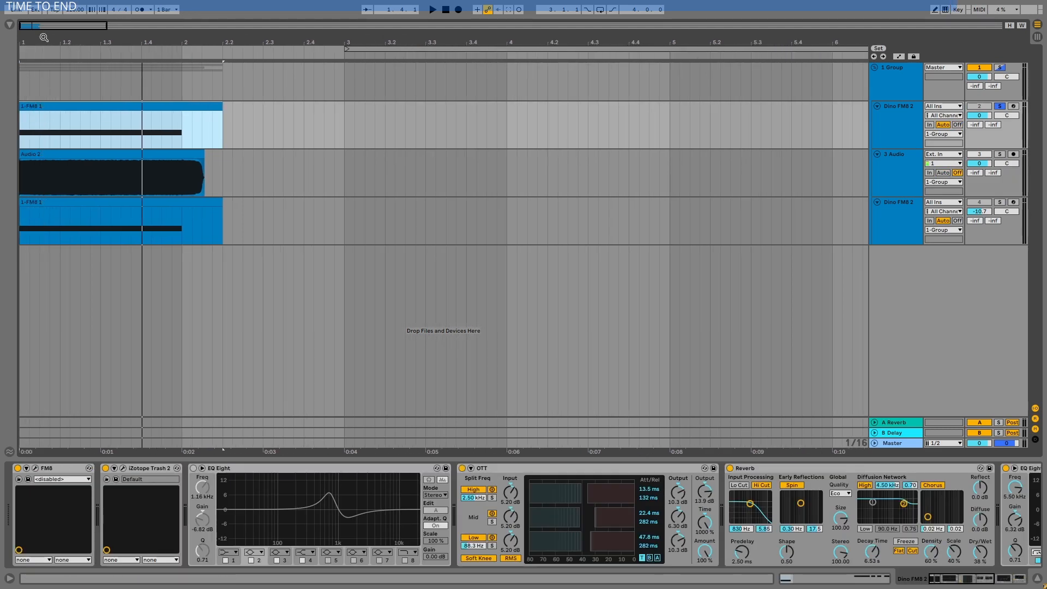
key(space)
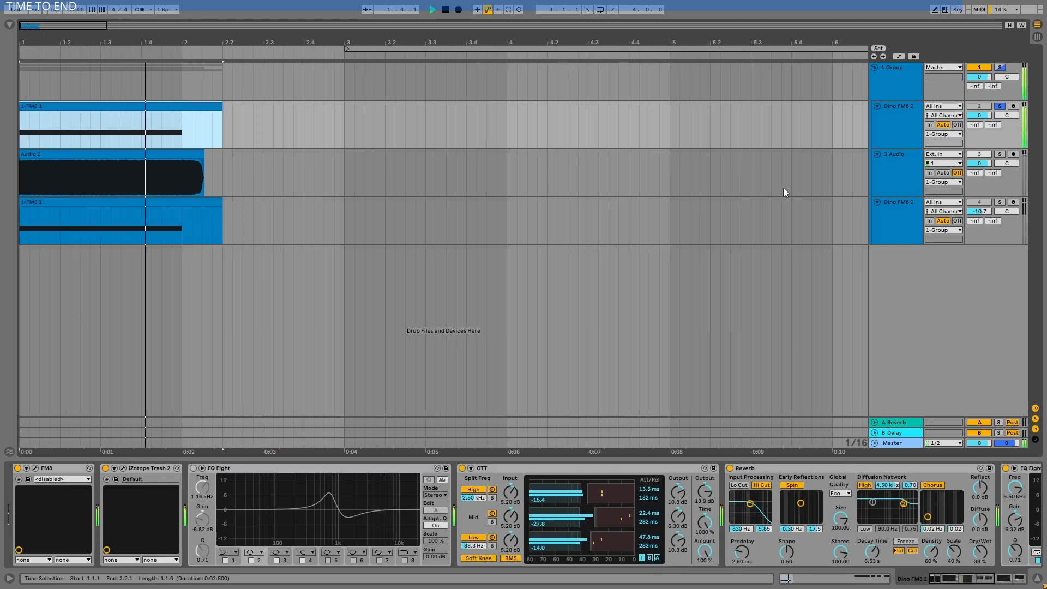
click(447, 10)
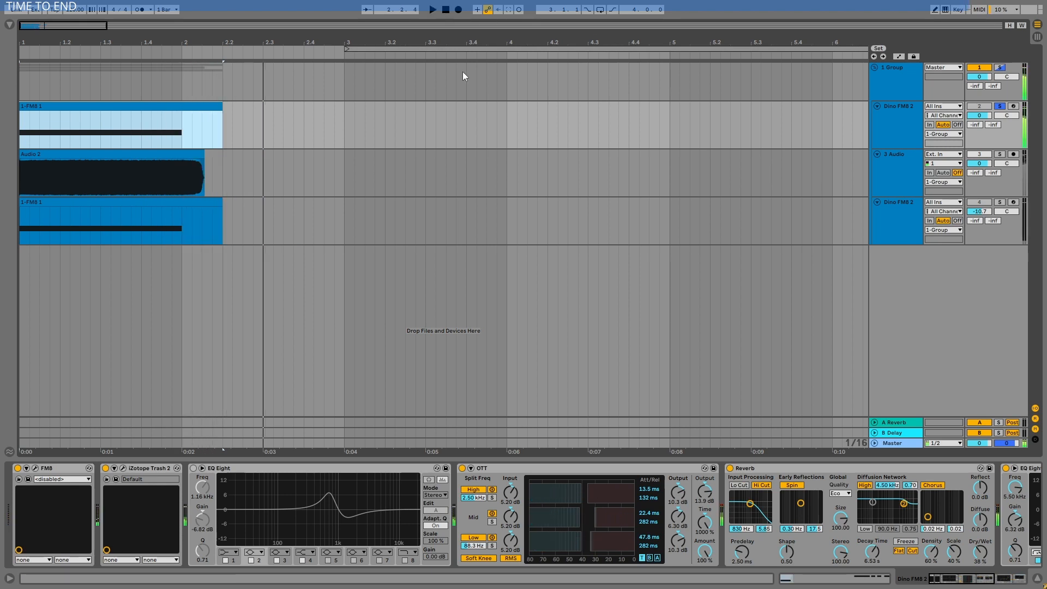
- Solo the 3 Audio track and audition the resampled Audio 2 clip
click(999, 154)
drag(204, 155, 290, 155)
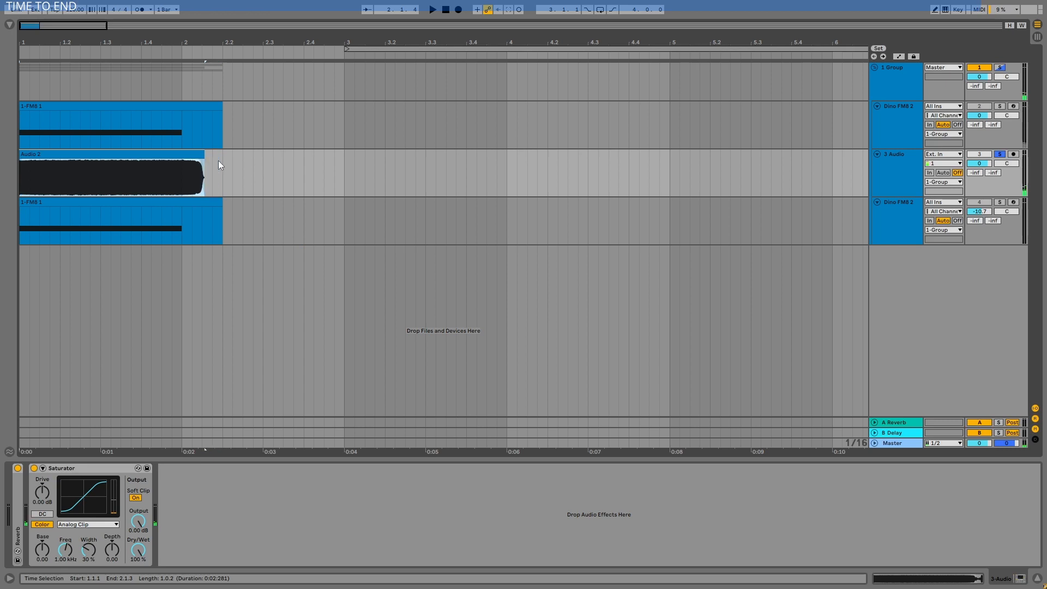
click(190, 174)
click(187, 155)
key(space)
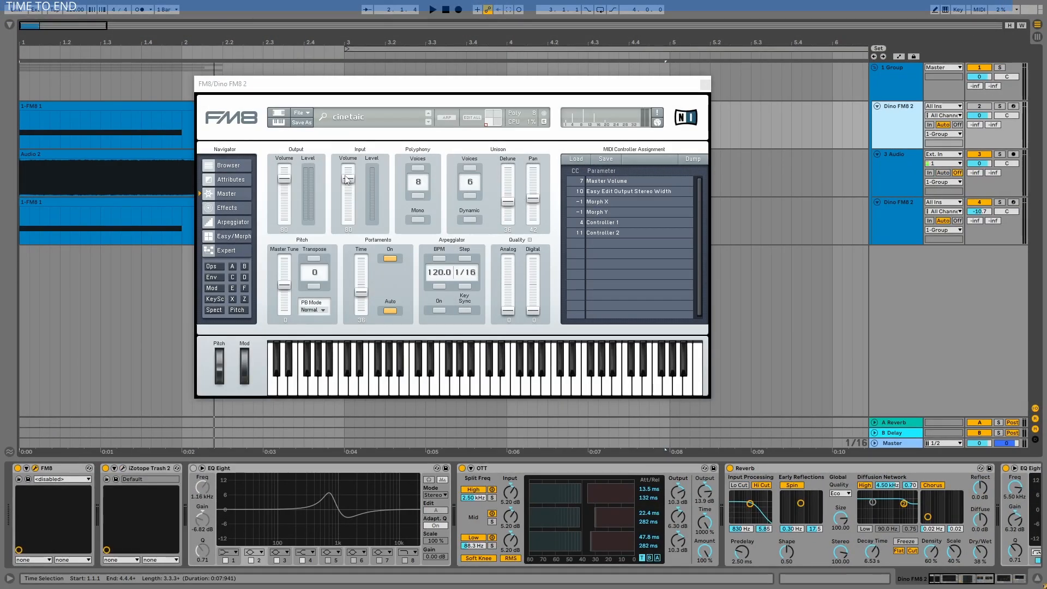
- Show the Master page of the FM8 synth on the upper Dino FM8 2 track
click(236, 195)
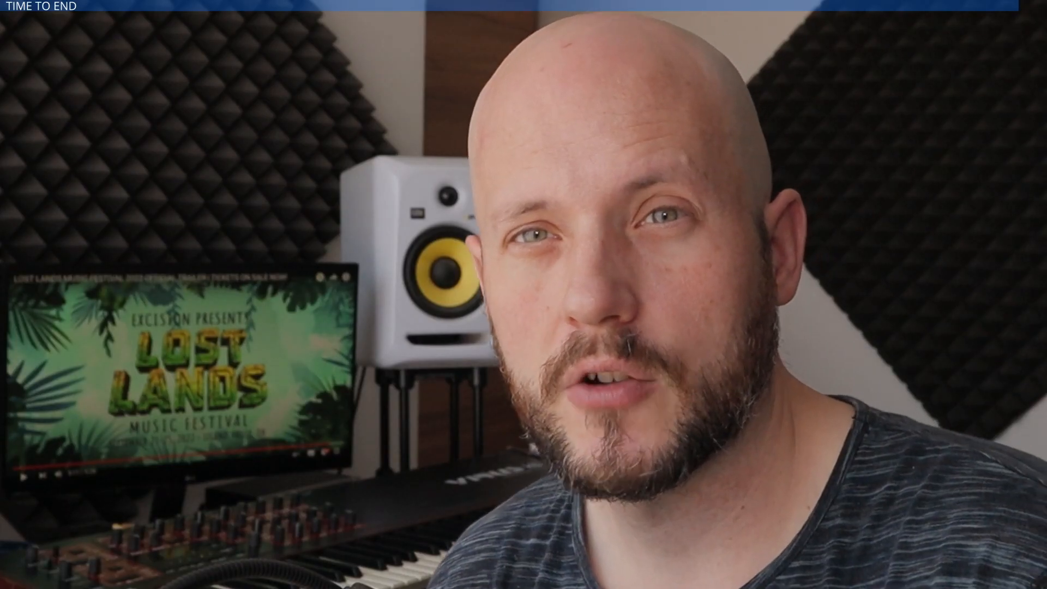